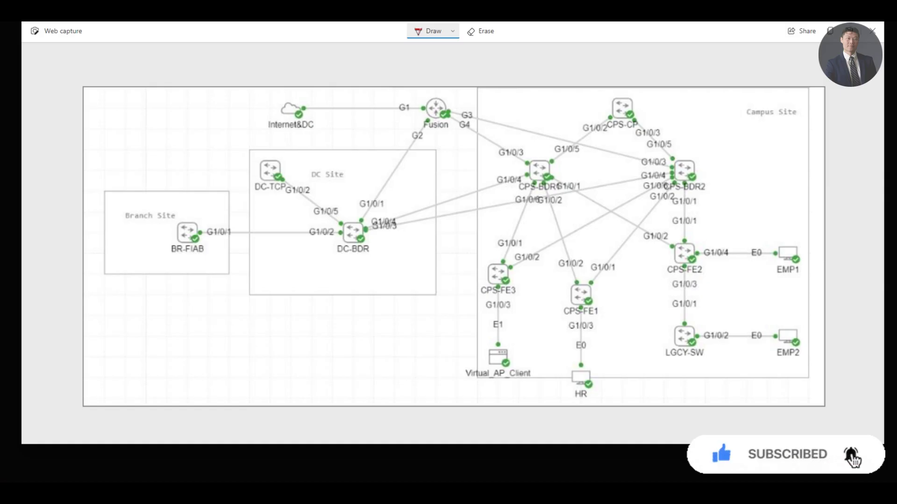
# Switch to Catalyst Center and start creating a new extranet policy in the SD-Access virtual networks
pyautogui.hotkey('alt', 'Tab')
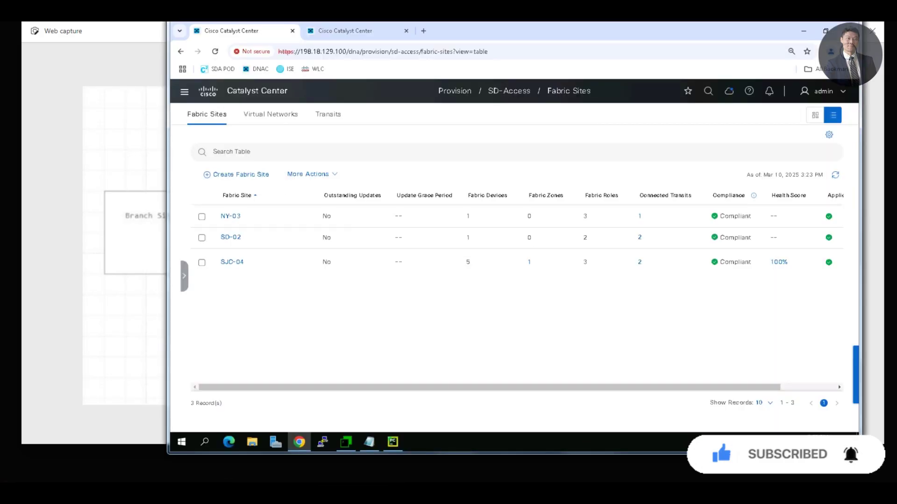
pyautogui.click(185, 92)
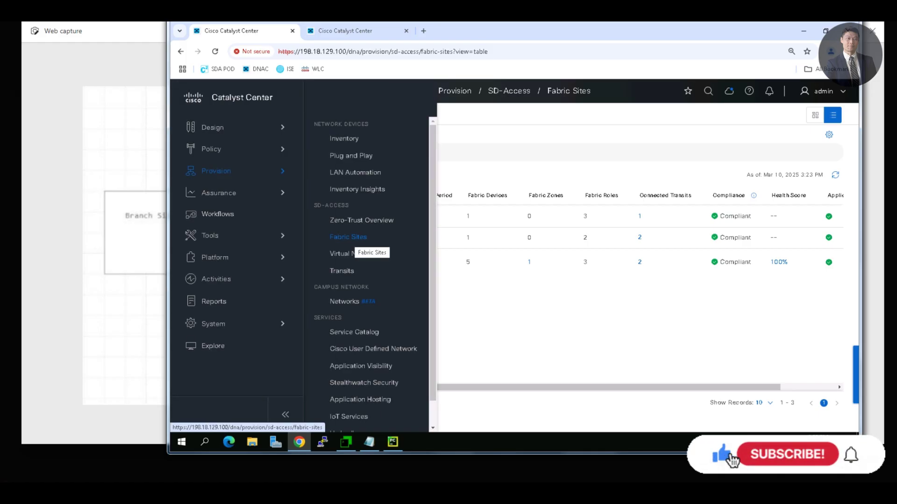
pyautogui.click(355, 254)
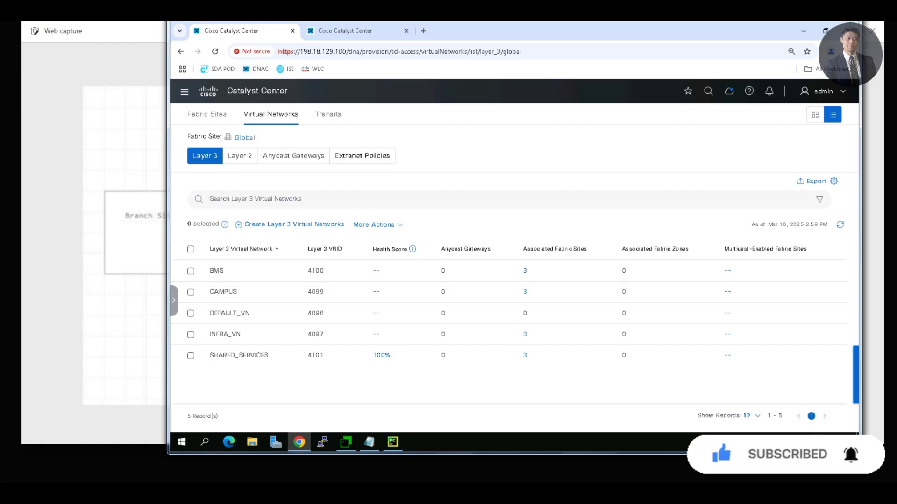
pyautogui.click(363, 156)
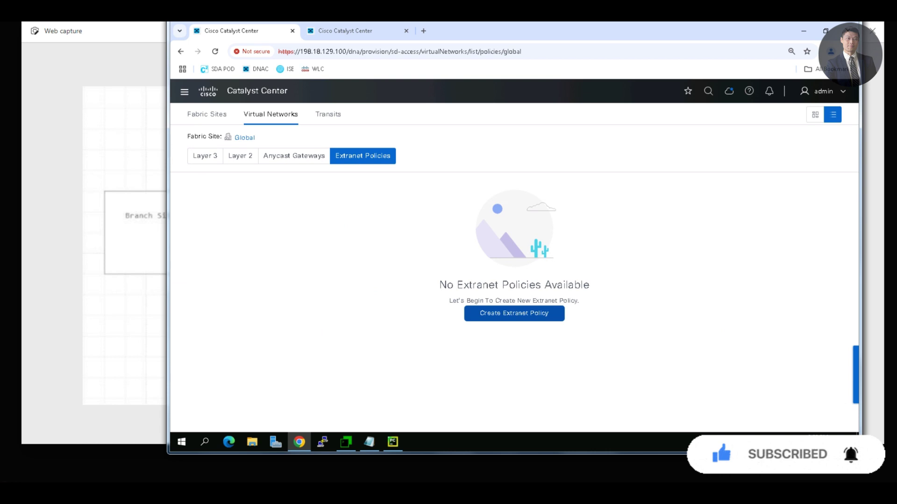
pyautogui.click(514, 314)
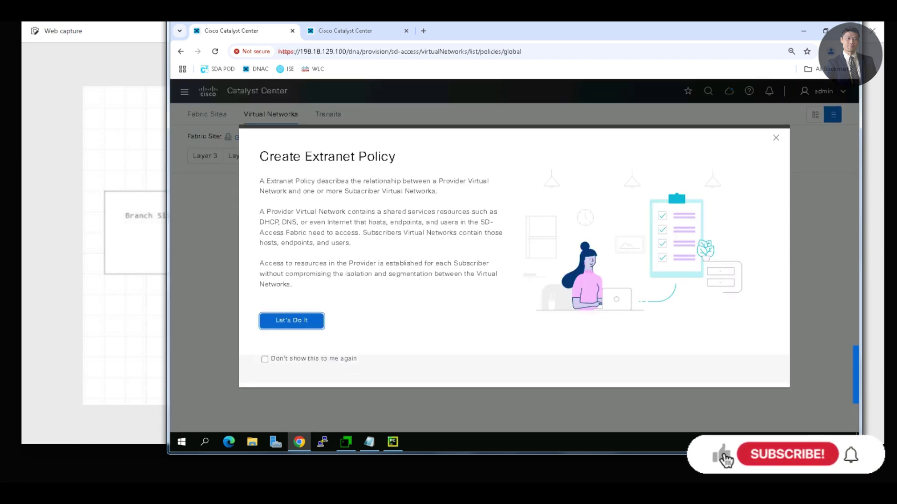
pyautogui.click(291, 320)
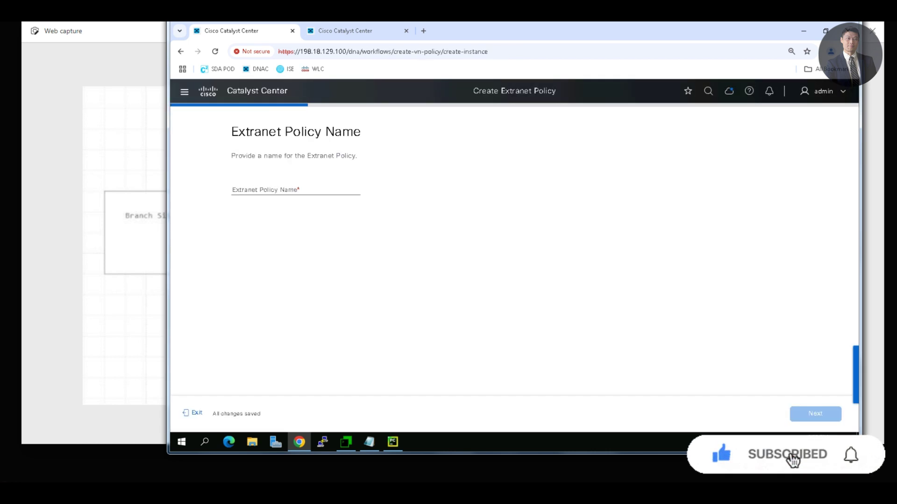
pyautogui.click(280, 189)
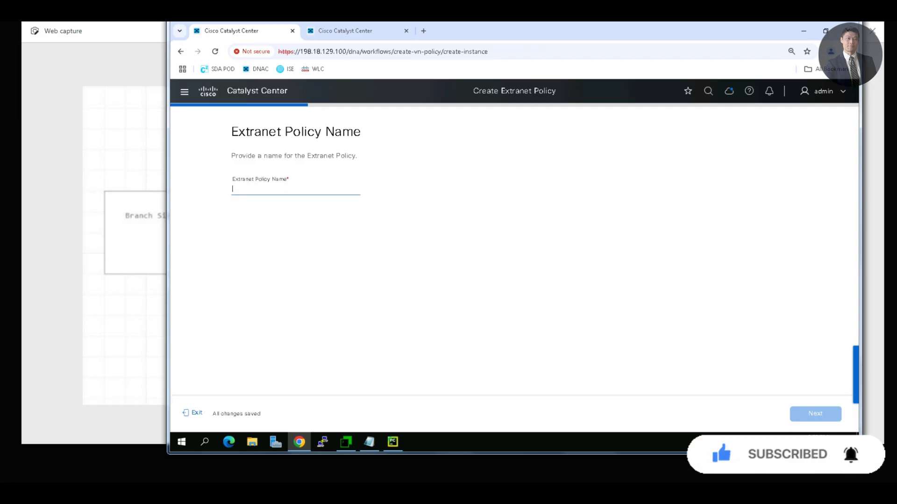
pyautogui.write('eXTRAN')
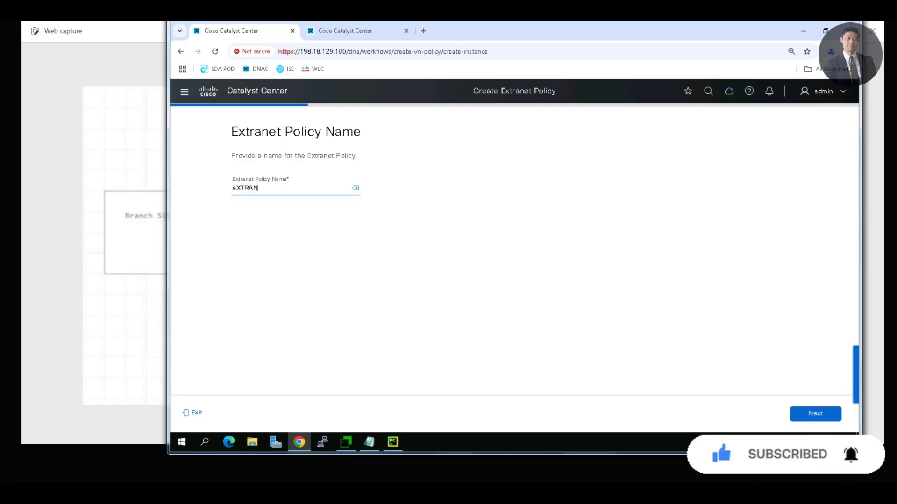
pyautogui.write('ET_')
pyautogui.press('BackSpace')
pyautogui.press('BackSpace')
pyautogui.press('BackSpace')
pyautogui.press('BackSpace')
pyautogui.press('BackSpace')
pyautogui.press('BackSpace')
pyautogui.press('BackSpace')
pyautogui.press('BackSpace')
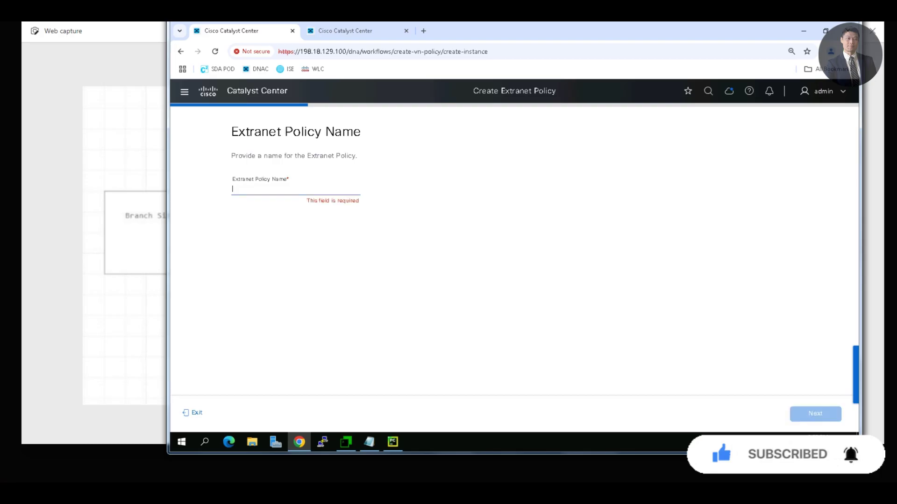
# Name the extranet policy Extranet_Multi_Site and continue to the provider selection
pyautogui.write('Extranet_')
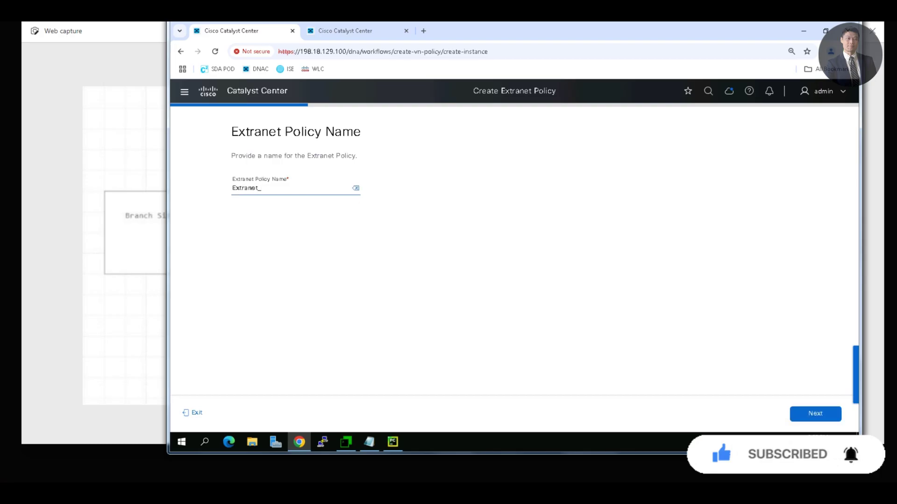
pyautogui.write('Multi')
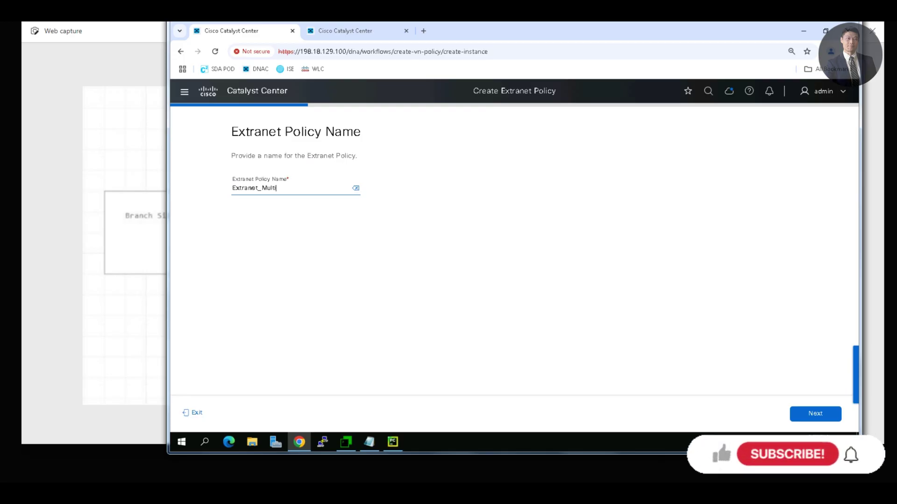
pyautogui.write('_Site')
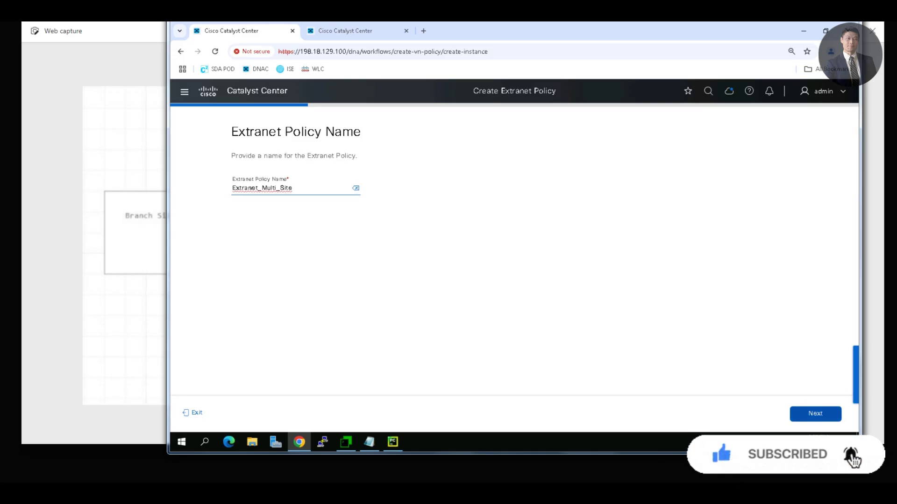
pyautogui.click(815, 414)
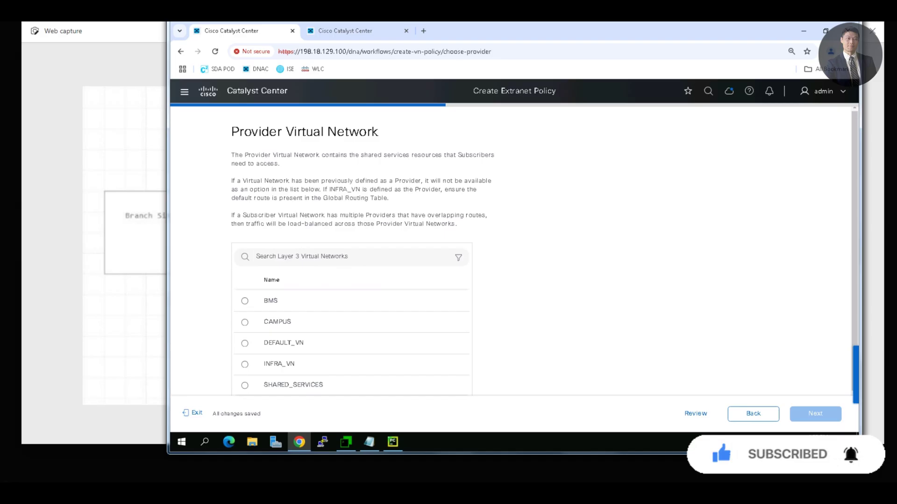
# Choose SHARED_SERVICES as the provider virtual network and continue to the subscriber selection
pyautogui.scroll(-1, 512, 253)
pyautogui.click(245, 350)
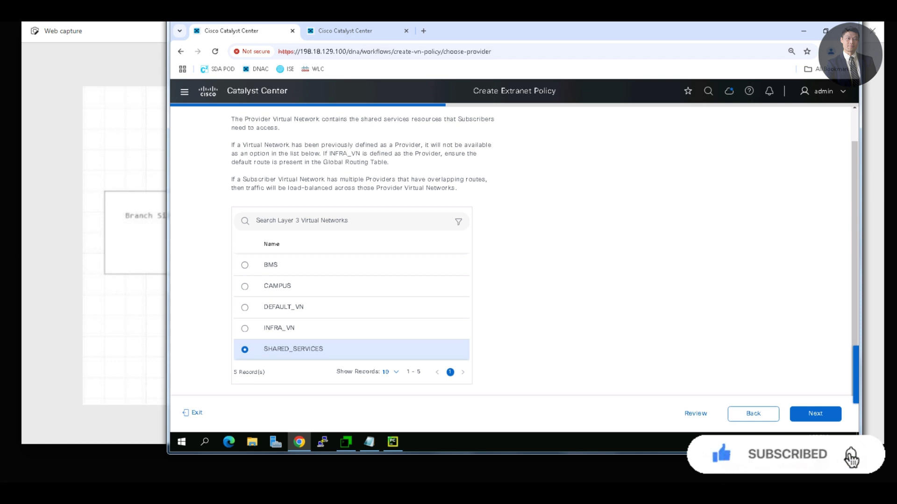
pyautogui.scroll(2, 352, 299)
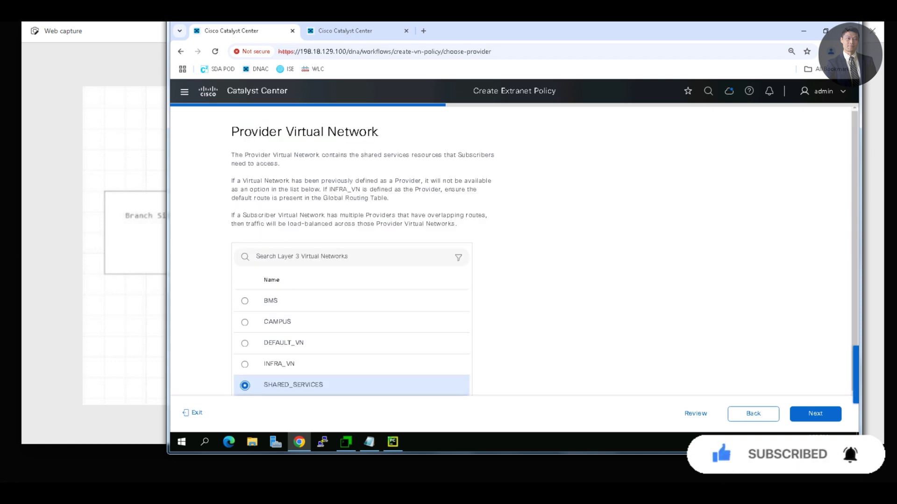
pyautogui.moveTo(232, 132); pyautogui.dragTo(378, 131)
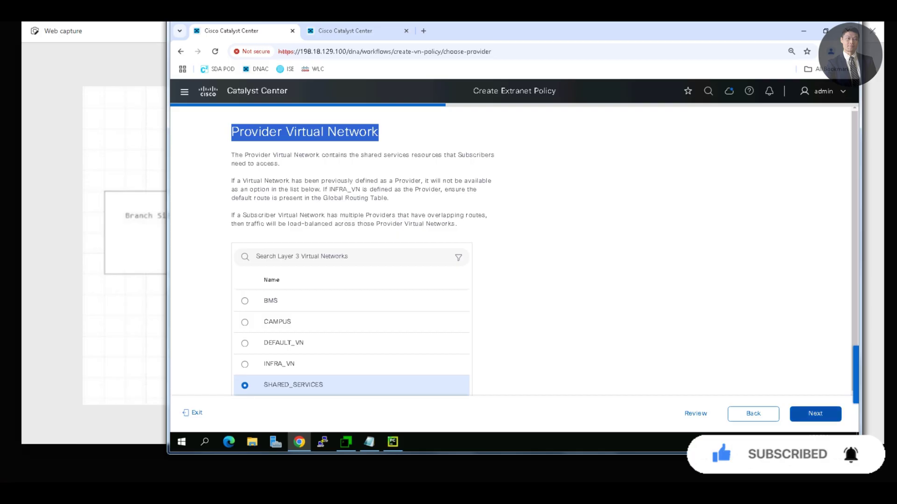
pyautogui.click(815, 413)
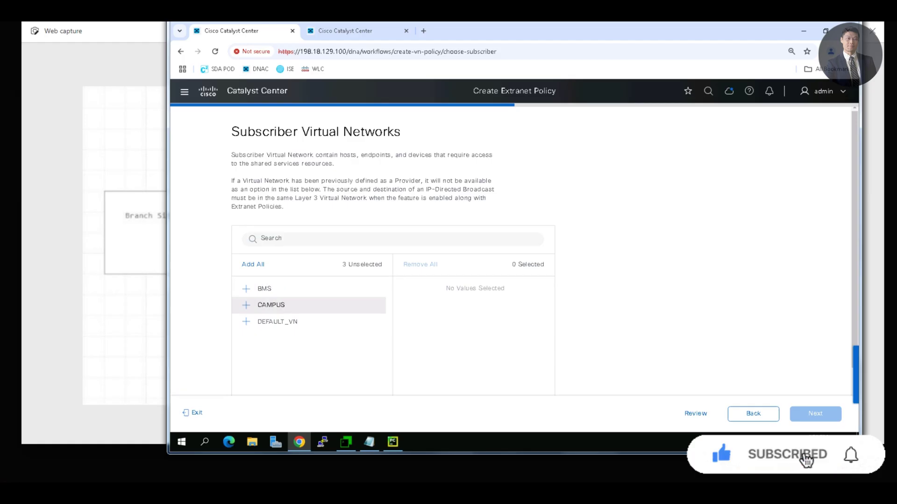
# Add CAMPUS and BMS as the subscriber virtual networks and continue to the fabric sites
pyautogui.click(271, 305)
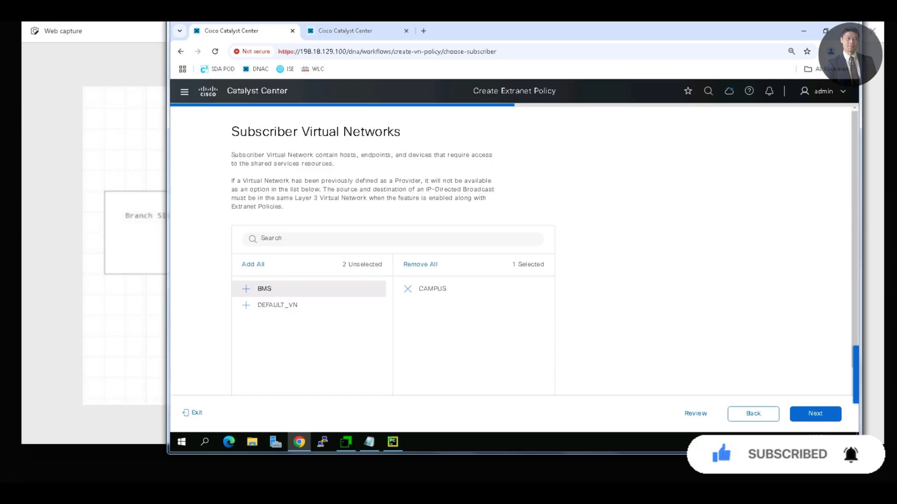
pyautogui.click(264, 288)
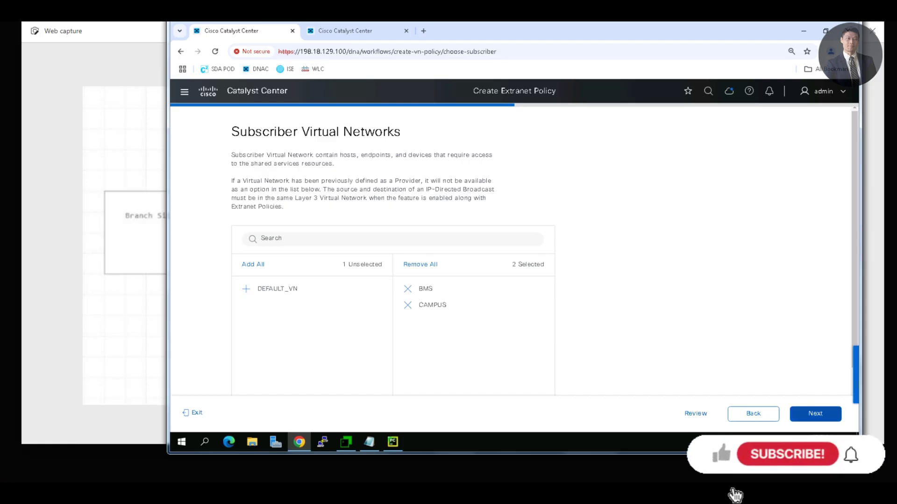
pyautogui.click(815, 414)
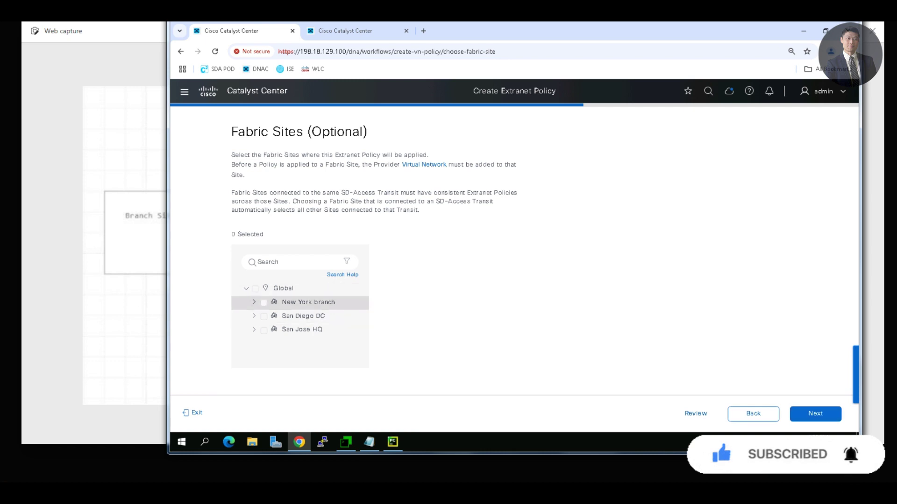
# Apply the policy to fabric sites NY-03, SD-02 and SJC-04 and continue to the summary
pyautogui.click(308, 305)
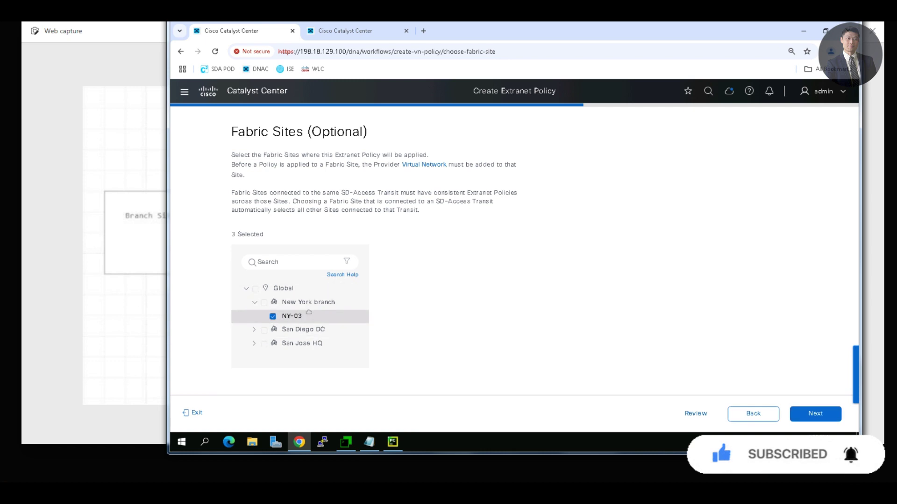
pyautogui.click(303, 329)
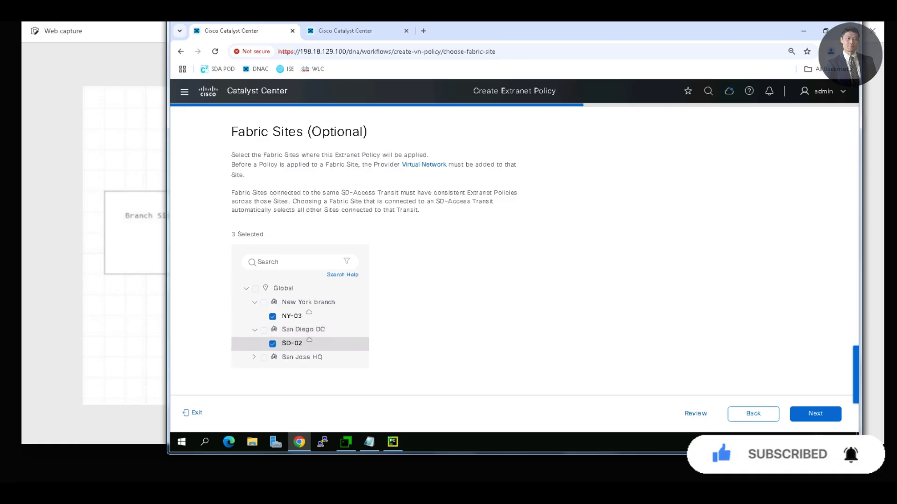
pyautogui.click(302, 357)
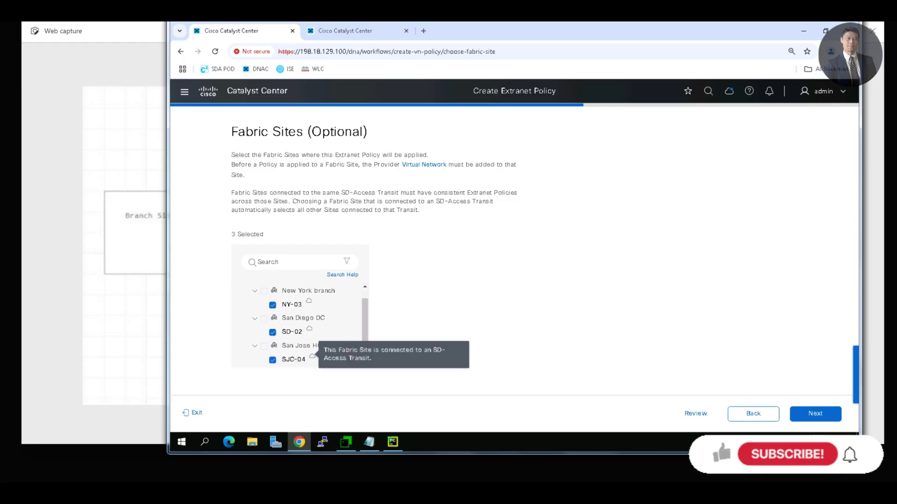
pyautogui.scroll(1, 313, 357)
pyautogui.scroll(-1, 343, 319)
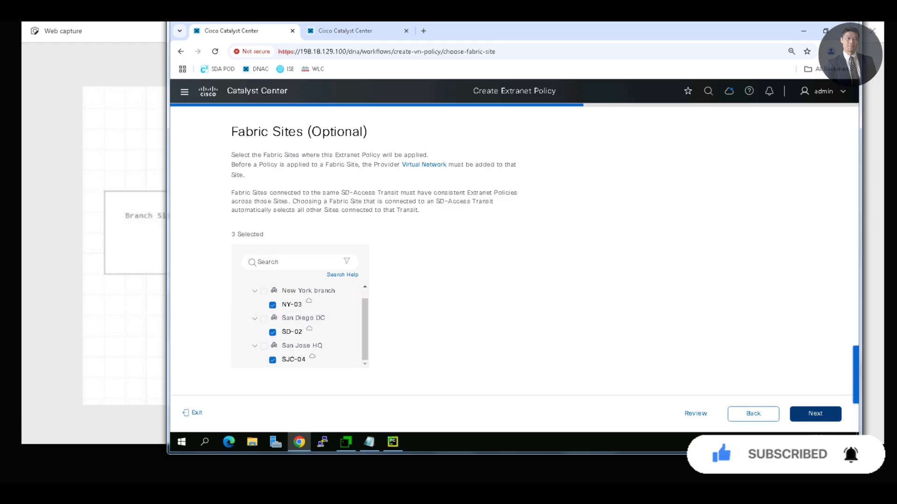
pyautogui.click(815, 413)
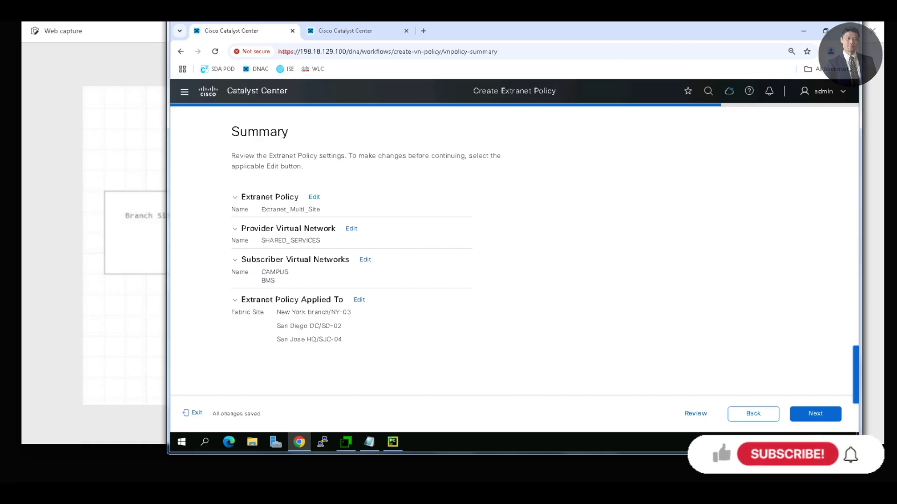
# Deploy the extranet policy with the Now option, submit it, and check its deployment task in the activities
pyautogui.click(815, 414)
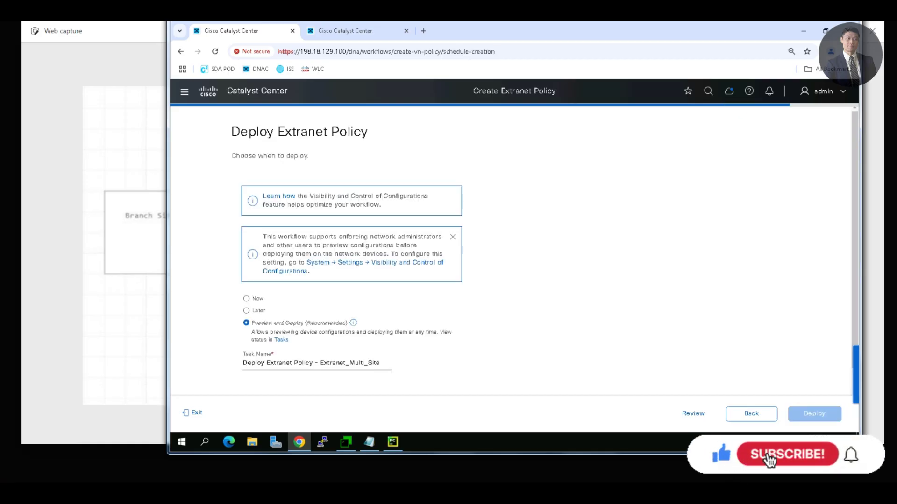
pyautogui.click(247, 298)
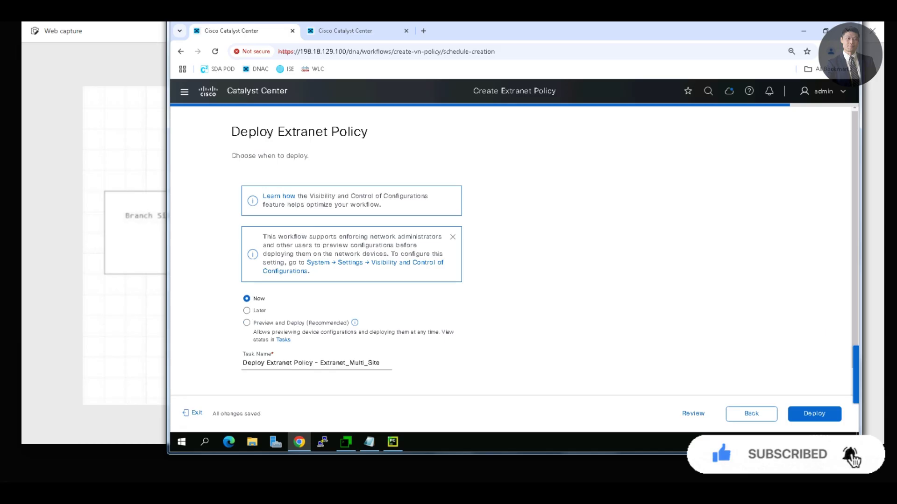
pyautogui.click(814, 414)
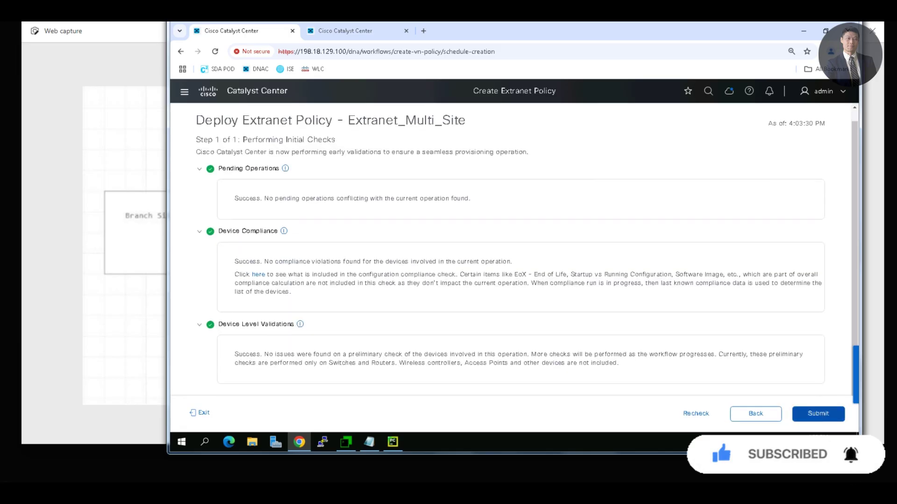
pyautogui.click(818, 413)
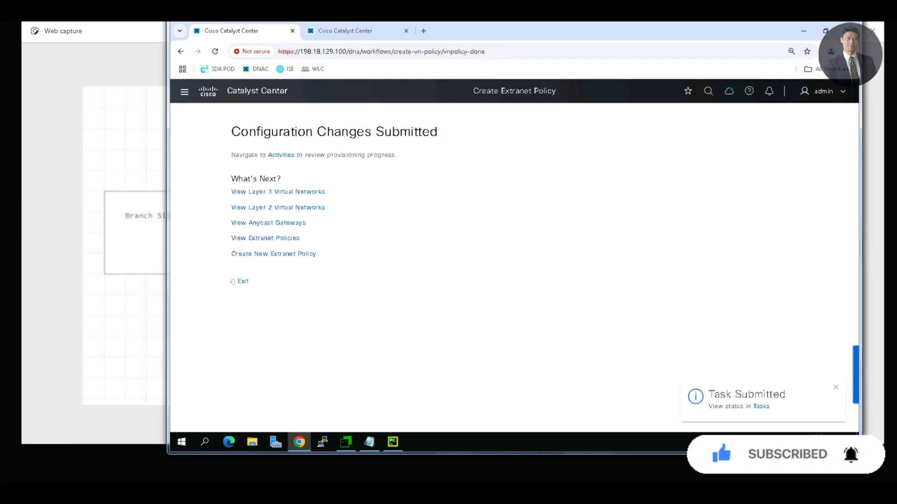
pyautogui.click(357, 31)
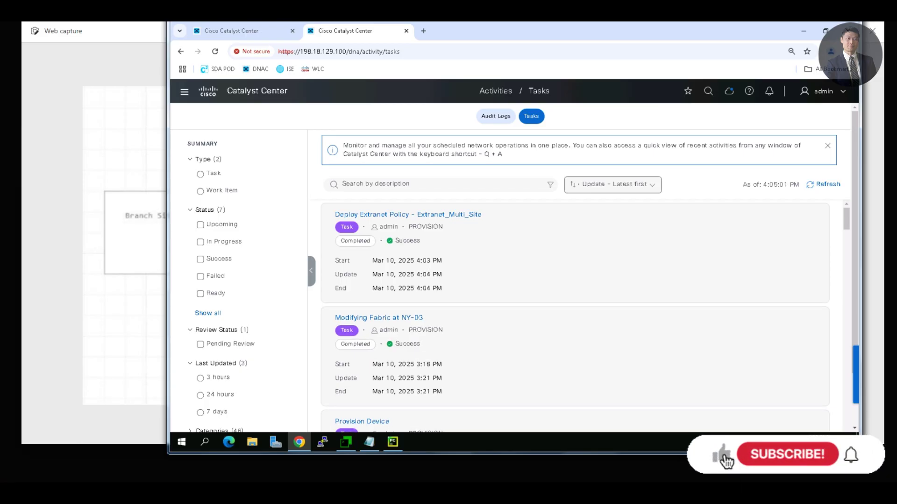
pyautogui.click(245, 31)
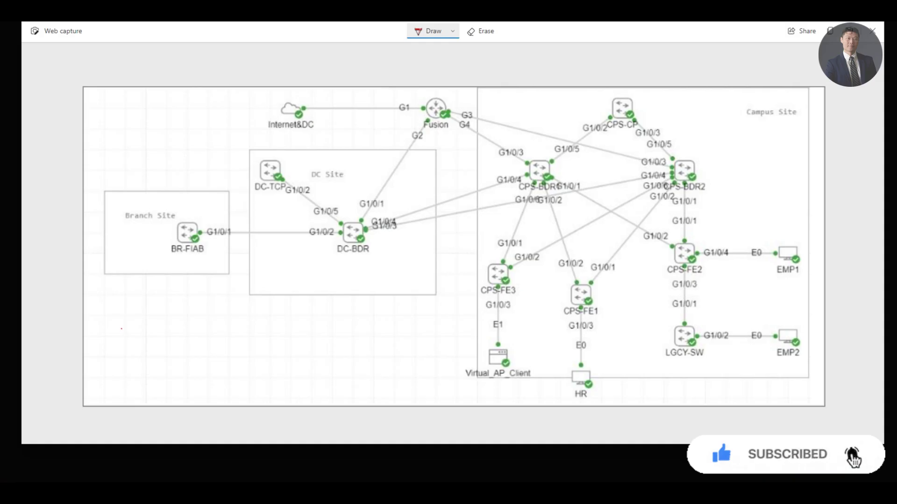
# On the topology capture, handwrite "Pub" and "Sub" below the DC site and "Pub" beside CPS-CP in red
pyautogui.moveTo(399, 316); pyautogui.dragTo(390, 330)
pyautogui.moveTo(395, 299); pyautogui.dragTo(396, 306)
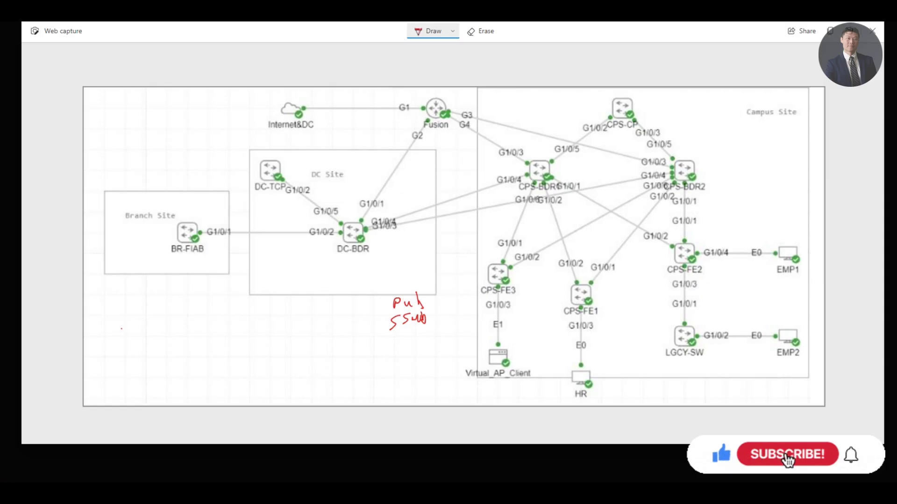
pyautogui.moveTo(643, 101)
pyautogui.mouseDown()
pyautogui.moveTo(642, 114)
pyautogui.moveTo(661, 107)
pyautogui.mouseUp()
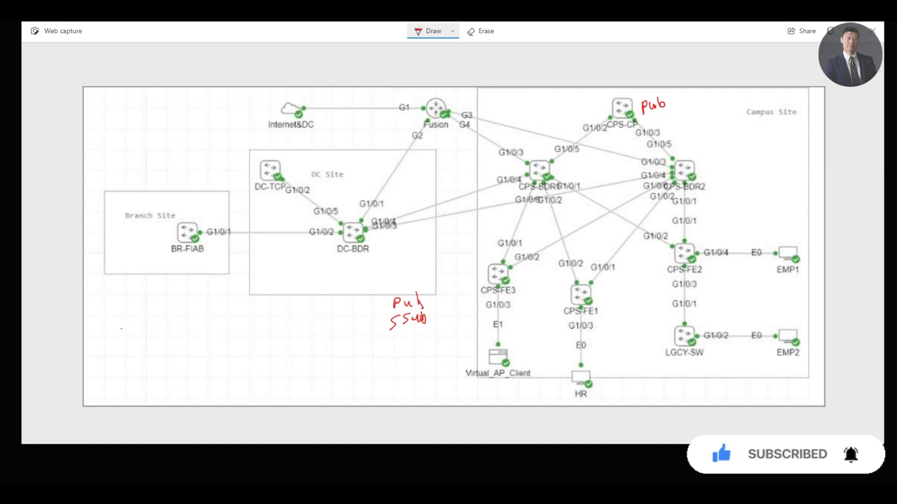
# Mark both campus border nodes "Sub", write "LISP" between them, and circle the "CP" in the CPS-CP label
pyautogui.moveTo(542, 171); pyautogui.dragTo(534, 178)
pyautogui.moveTo(682, 170); pyautogui.dragTo(703, 178)
pyautogui.moveTo(595, 161); pyautogui.dragTo(614, 170)
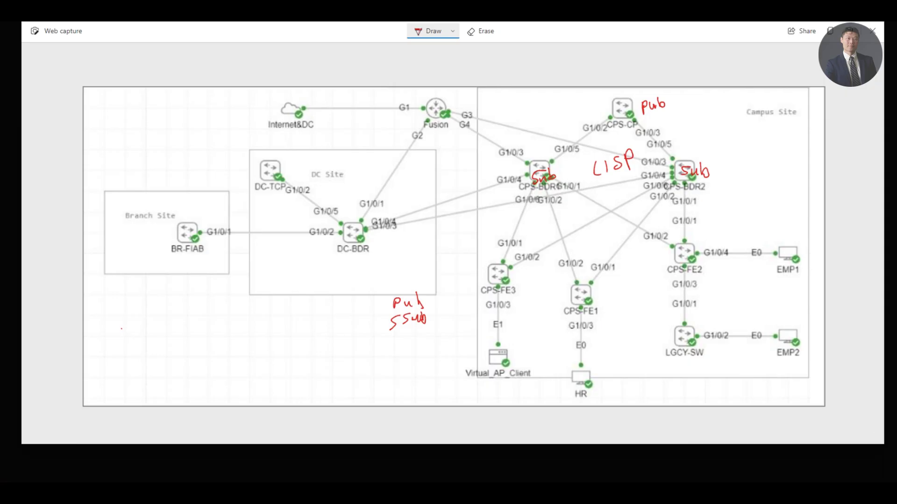
pyautogui.moveTo(627, 132)
pyautogui.mouseDown()
pyautogui.moveTo(641, 123)
pyautogui.moveTo(626, 132)
pyautogui.mouseUp()
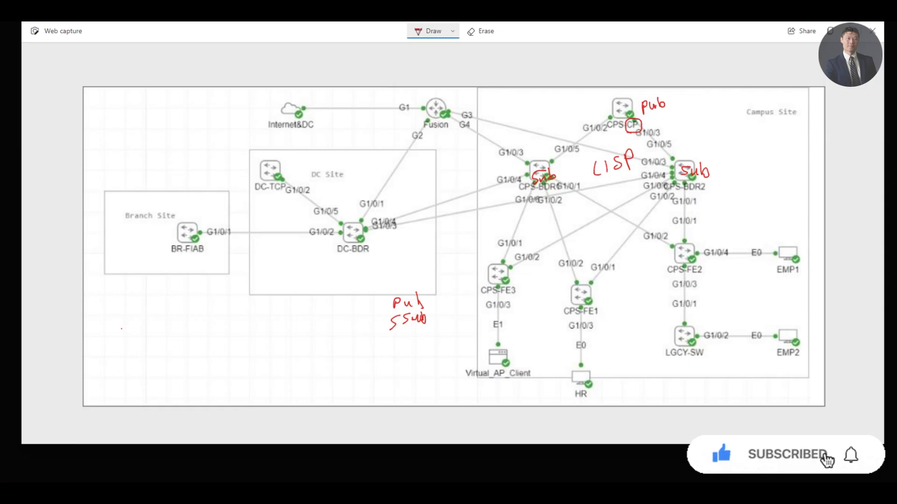
# Circle the "BDR" part of the CPS-BDR1 and CPS-BDR2 labels in red on the topology capture
pyautogui.moveTo(540, 193)
pyautogui.mouseDown()
pyautogui.moveTo(558, 194)
pyautogui.moveTo(545, 182)
pyautogui.mouseUp()
pyautogui.moveTo(687, 194); pyautogui.dragTo(706, 183)
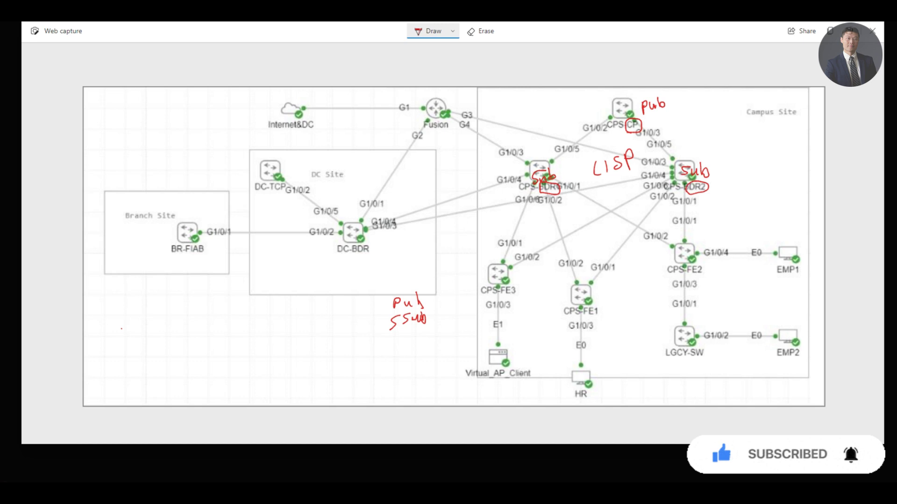
# Switch to MTPuTTY, open the CPS-BDR1 (198.18.160.1) session, and log in as netadmin with the account password
pyautogui.hotkey('alt', 'Tab')
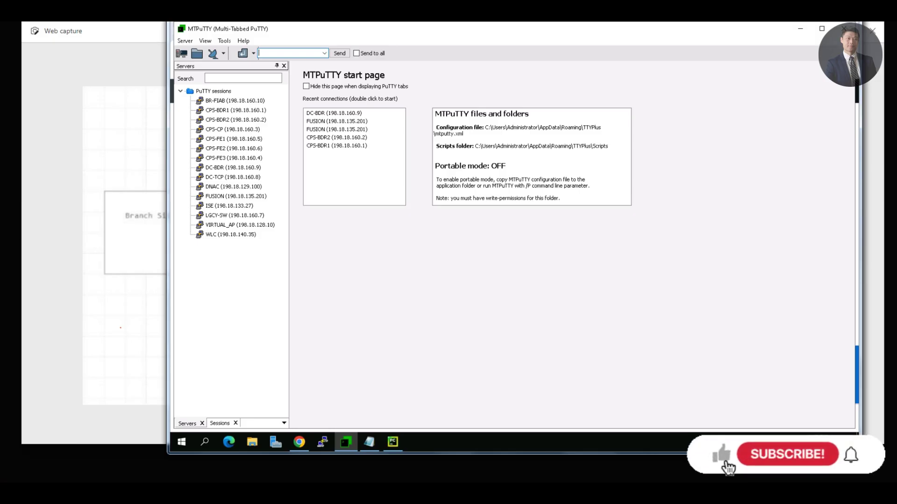
pyautogui.doubleClick(235, 110)
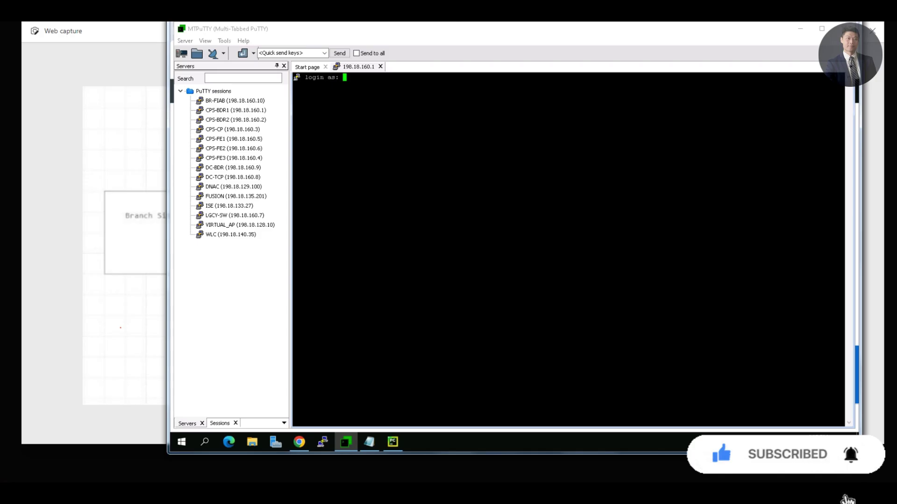
pyautogui.write('netad')
pyautogui.write('min')
pyautogui.press('Return')
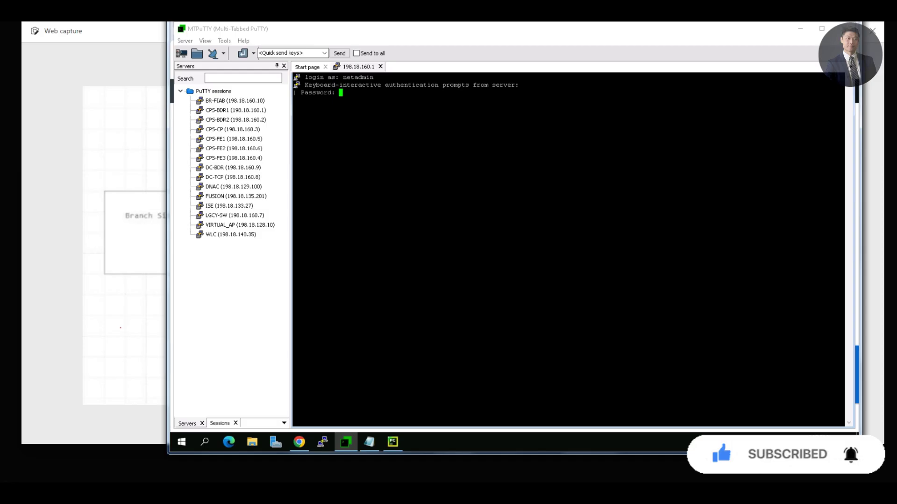
pyautogui.press('Return')
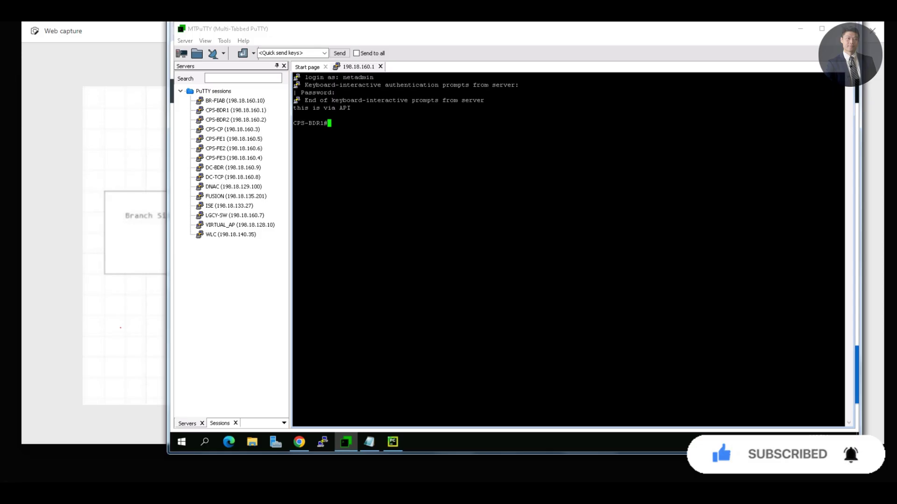
# On CPS-BDR1, list the VRFs with "show vrf" and run "show lisp instance-id 4101 ipv4 publisher"
pyautogui.write('show vrf')
pyautogui.press('Return')
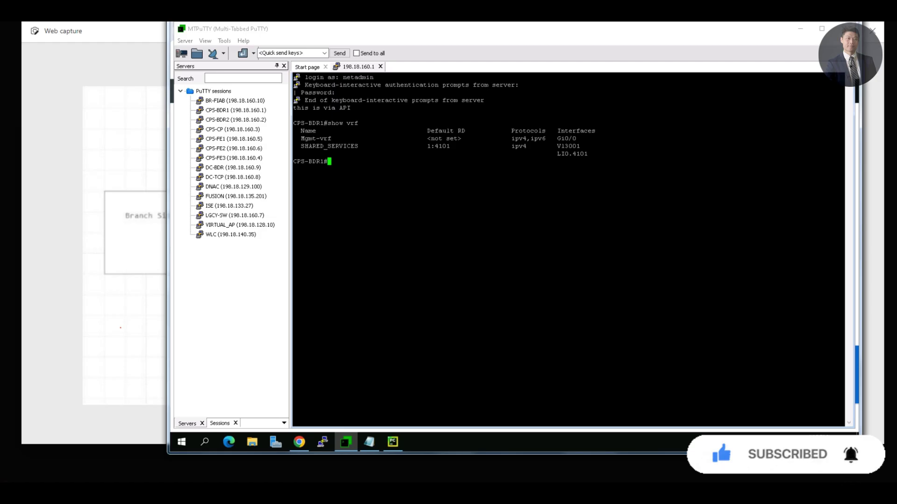
pyautogui.write('show lisp inst')
pyautogui.press('Tab')
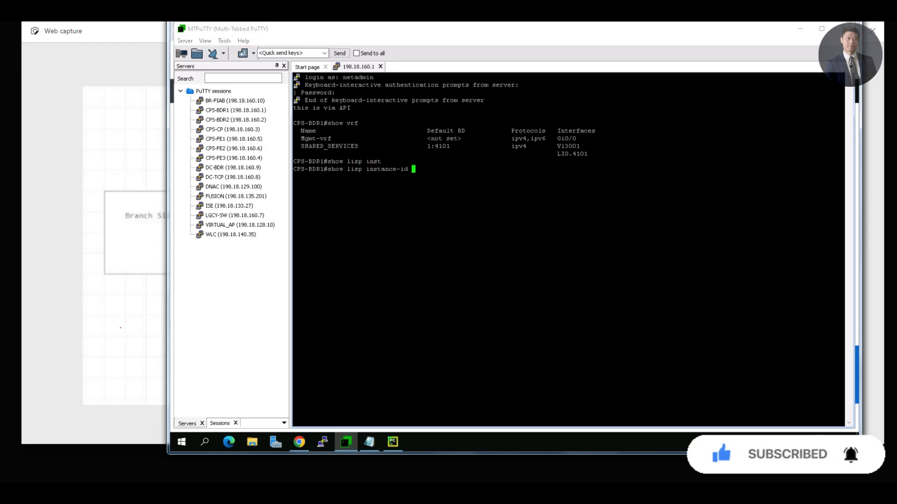
pyautogui.write('4101 ip')
pyautogui.press('Tab')
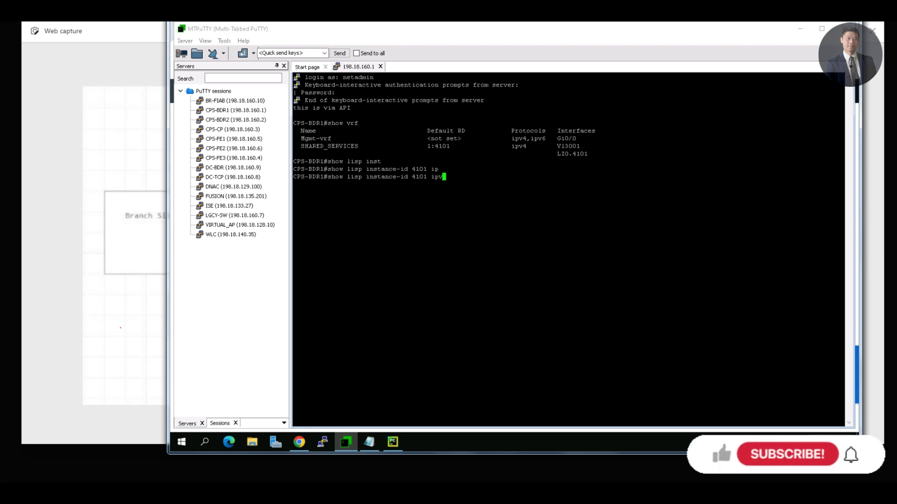
pyautogui.write('pu')
pyautogui.press('Tab')
pyautogui.write('bli')
pyautogui.press('Return')
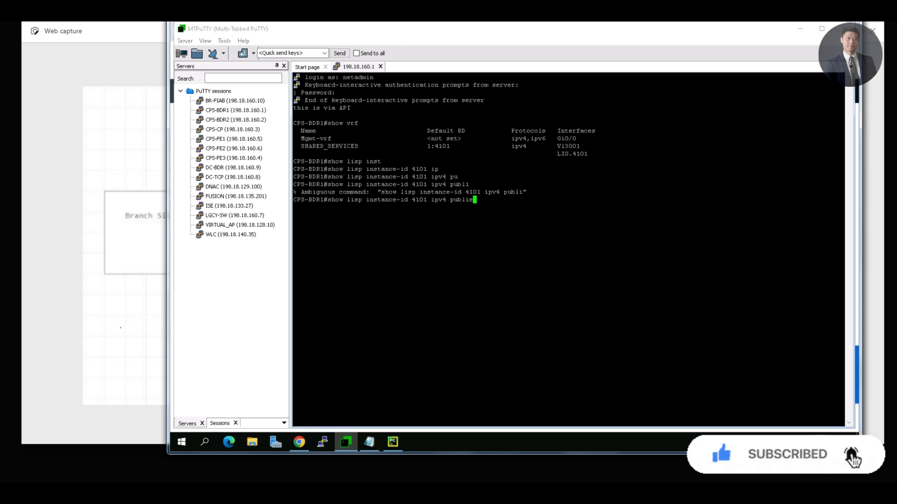
pyautogui.write('s')
pyautogui.press('Tab')
pyautogui.press('Return')
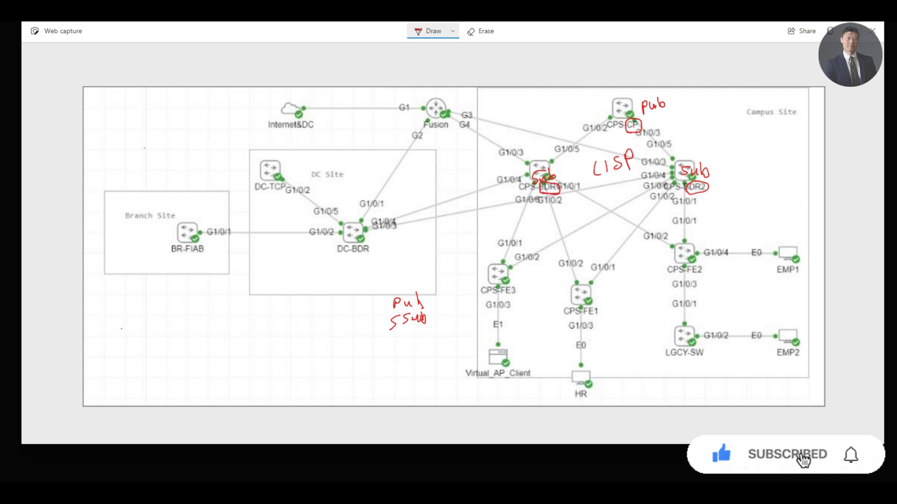
# On the topology capture, underline the CPS-BDR2, CPS-BDR1 and DC-BDR labels in red
pyautogui.moveTo(690, 192); pyautogui.dragTo(713, 192)
pyautogui.moveTo(541, 193); pyautogui.dragTo(566, 192)
pyautogui.moveTo(340, 256); pyautogui.dragTo(376, 255)
# Return to the CPS-BDR1 terminal and examine the two LISP publisher entries and their session states
pyautogui.hotkey('alt', 'Tab')
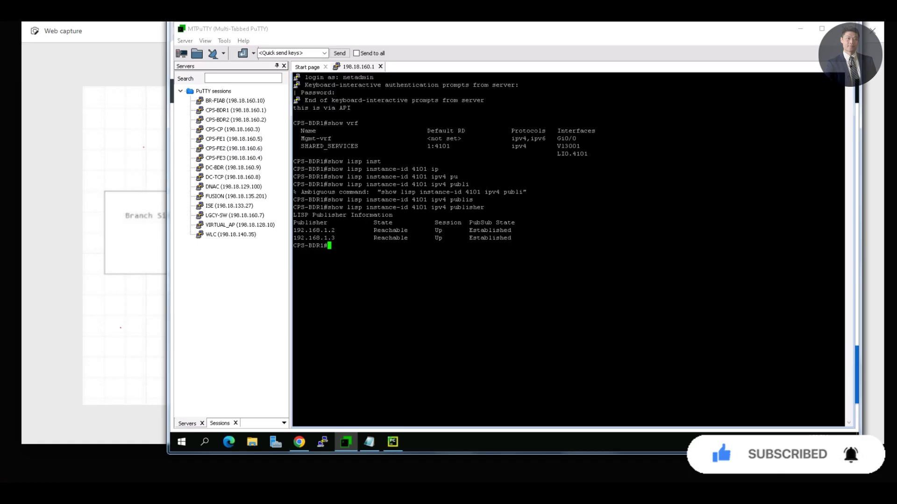
pyautogui.moveTo(313, 231); pyautogui.dragTo(484, 239)
pyautogui.click(484, 238)
# On the topology capture, handwrite "1.2" with an arrow to DC-BDR and "1.3" with an arrow to CPS-CP
pyautogui.hotkey('alt', 'Tab')
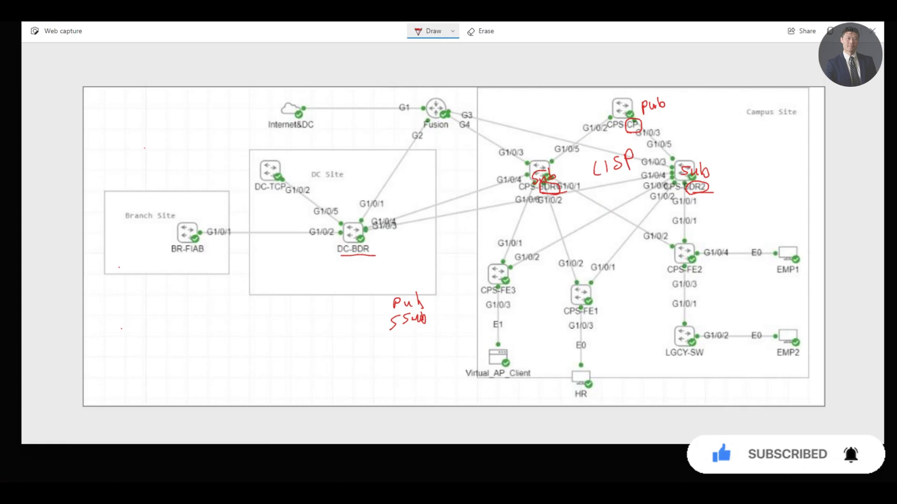
pyautogui.click(347, 269)
pyautogui.moveTo(353, 266); pyautogui.dragTo(372, 267)
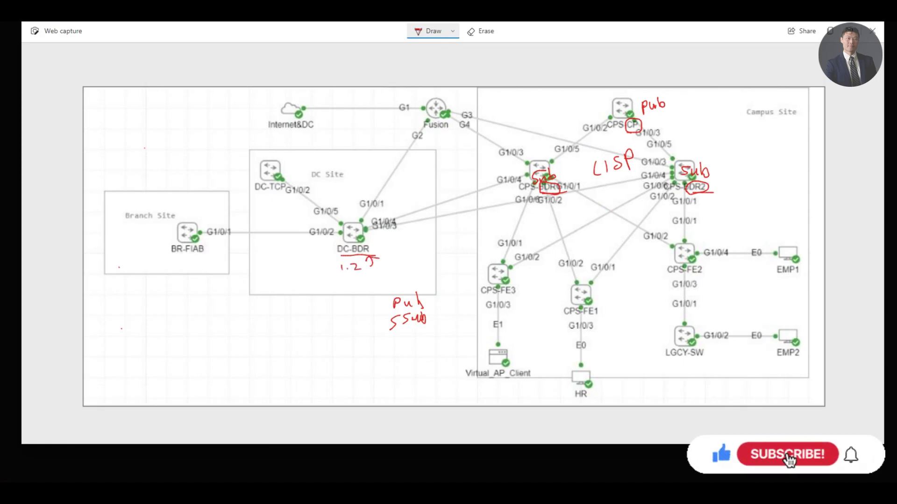
pyautogui.moveTo(580, 103)
pyautogui.mouseDown()
pyautogui.moveTo(584, 112)
pyautogui.moveTo(591, 104)
pyautogui.moveTo(588, 113)
pyautogui.moveTo(615, 107)
pyautogui.mouseUp()
pyautogui.click(587, 108)
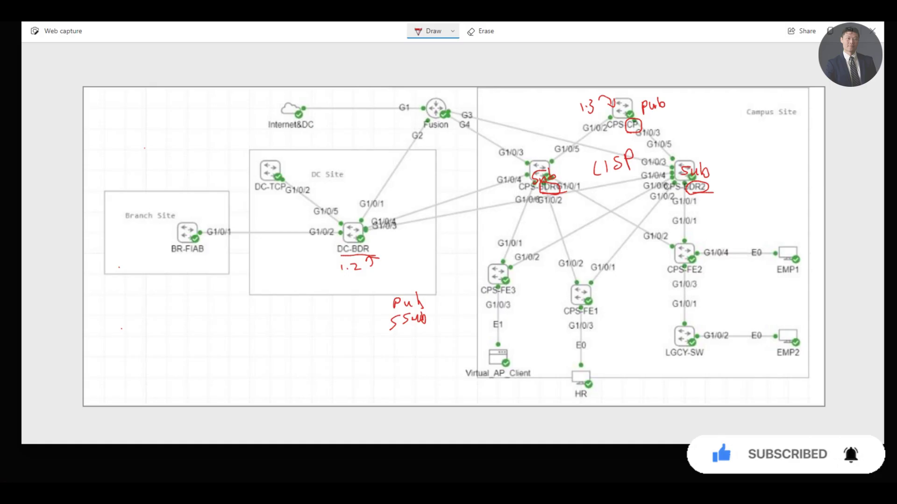
# Erase the red marks at DC-BDR, write "1.2" with an arrow to DC-TCP instead, and underline CPS-CP
pyautogui.click(480, 31)
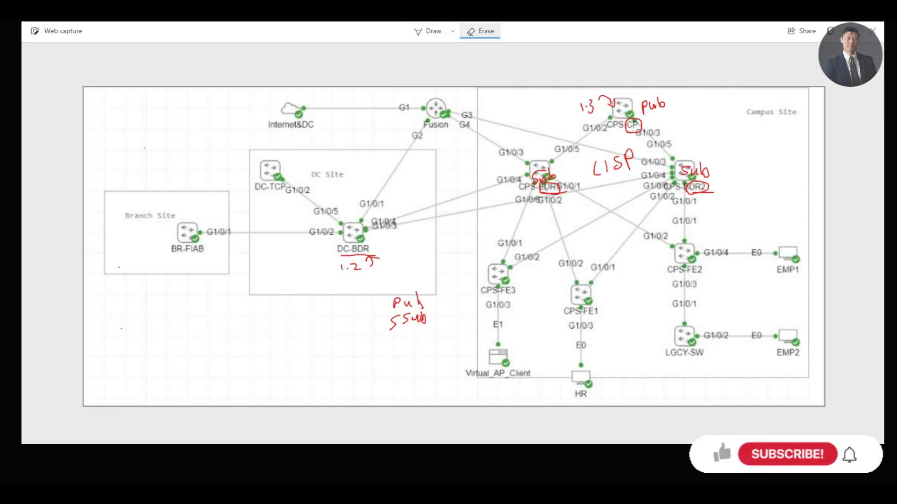
pyautogui.moveTo(378, 253); pyautogui.dragTo(342, 268)
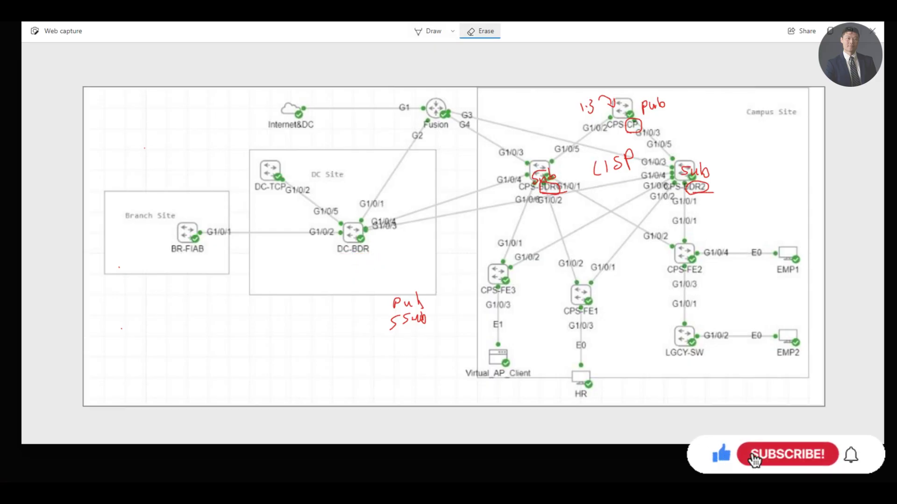
pyautogui.click(429, 31)
pyautogui.moveTo(260, 191)
pyautogui.mouseDown()
pyautogui.moveTo(262, 202)
pyautogui.moveTo(278, 202)
pyautogui.mouseUp()
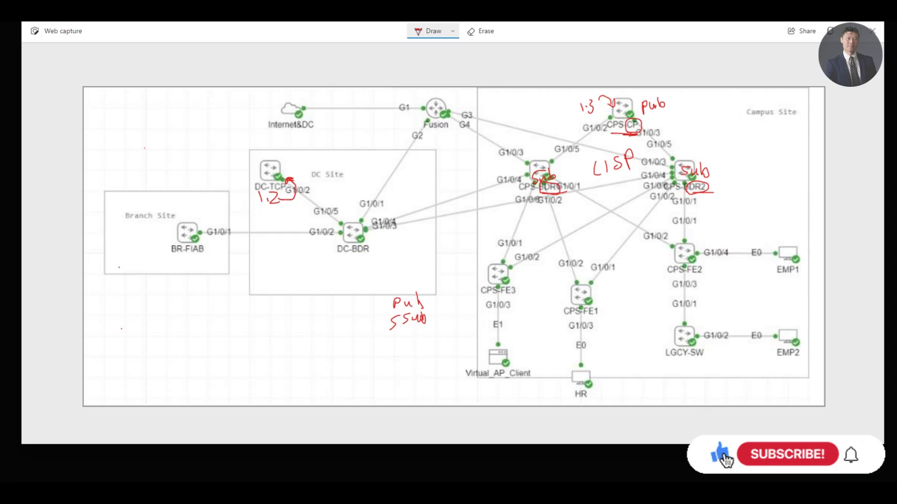
# Go back to the CPS-BDR1 terminal and compare the publisher addresses 192.168.1.2 and 192.168.1.3 by highlighting them
pyautogui.hotkey('alt', 'Tab')
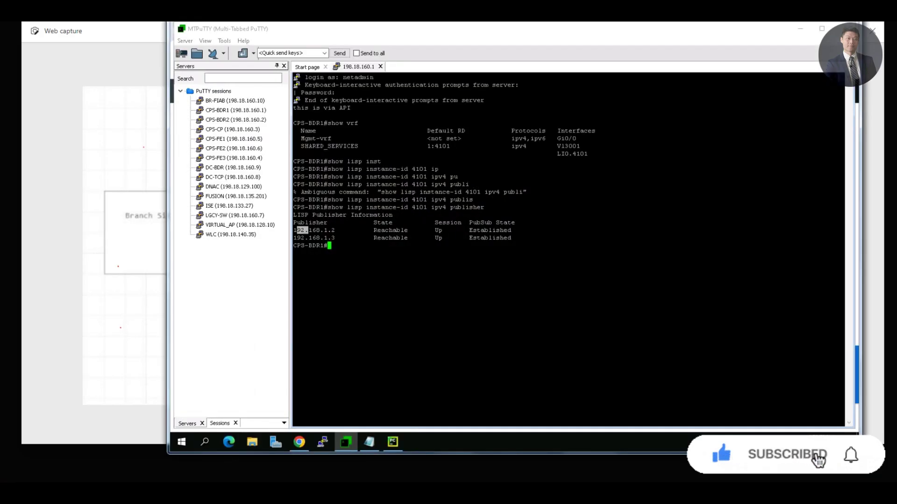
pyautogui.moveTo(308, 230); pyautogui.dragTo(442, 237)
pyautogui.click(442, 238)
pyautogui.moveTo(312, 223); pyautogui.dragTo(342, 230)
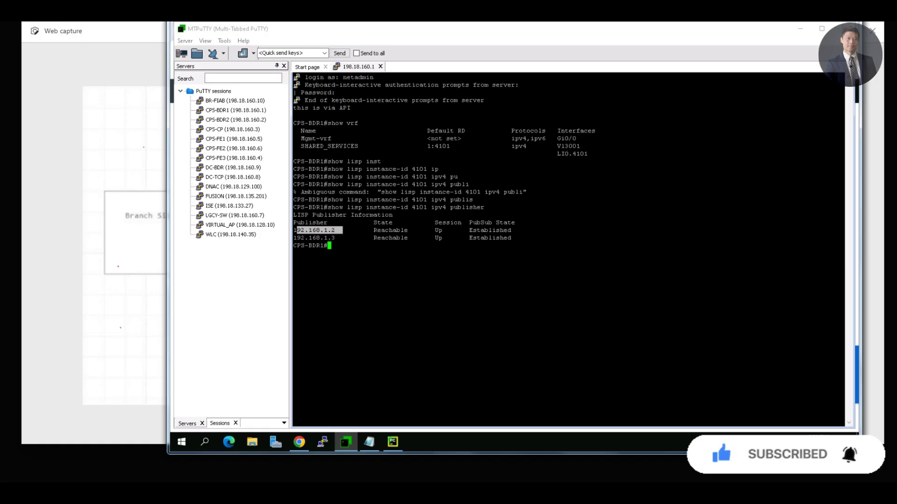
pyautogui.moveTo(294, 238); pyautogui.dragTo(351, 237)
pyautogui.click(351, 238)
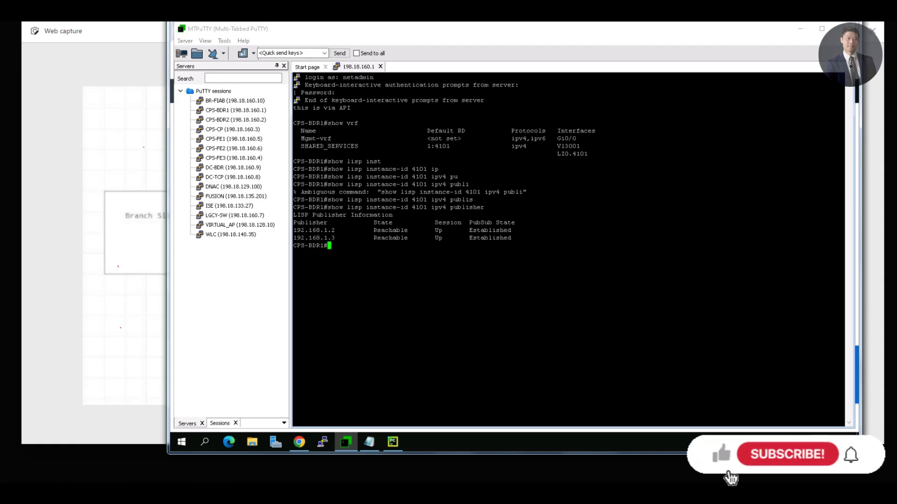
# Query the default-route publication on CPS-BDR1 with "show lisp instance-id 4101 ipv4 publication 0.0.0.0/0"
pyautogui.write('show lis')
pyautogui.press('Tab')
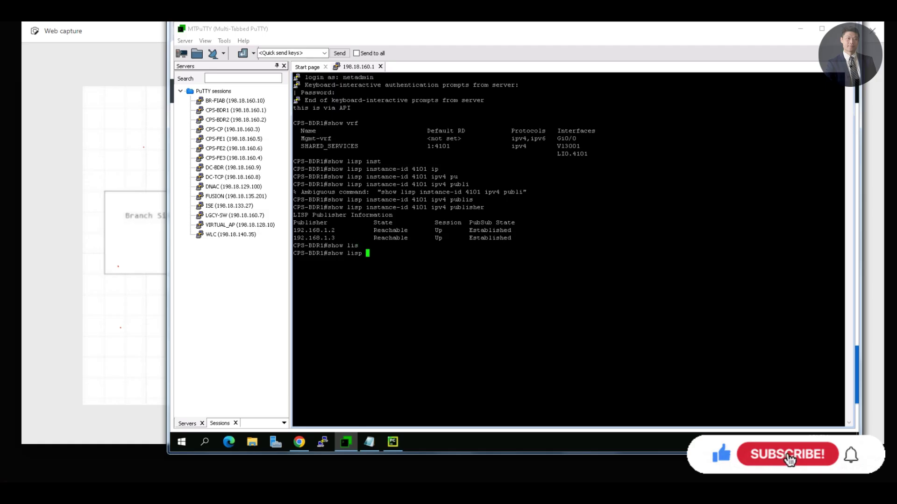
pyautogui.write('inst')
pyautogui.press('Tab')
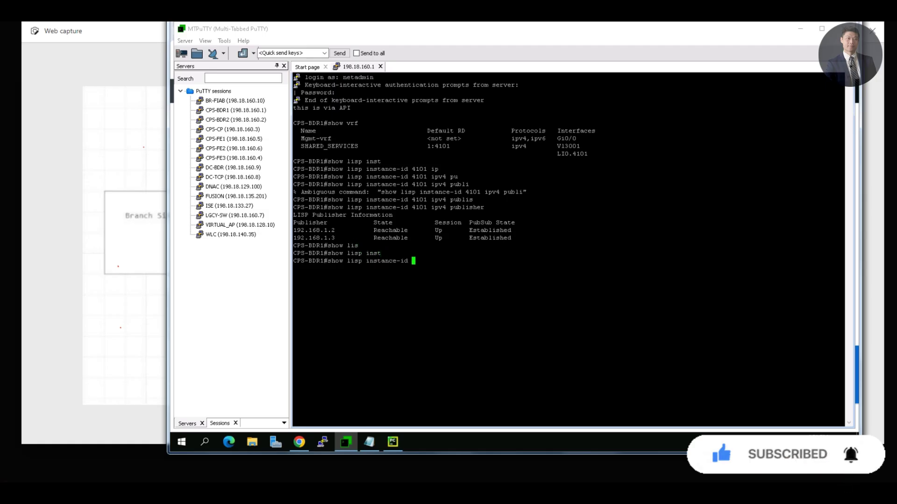
pyautogui.write('4101 ip')
pyautogui.press('Tab')
pyautogui.write('4 pu')
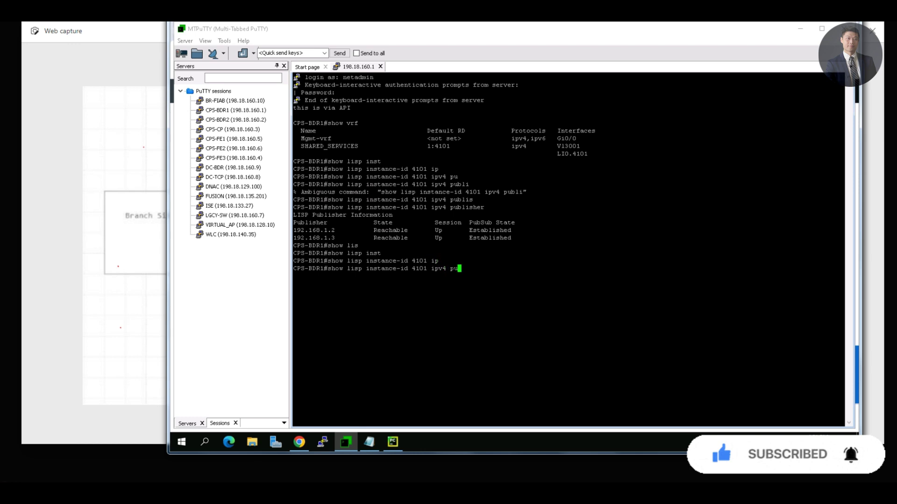
pyautogui.press('Tab')
pyautogui.write('c')
pyautogui.press('Tab')
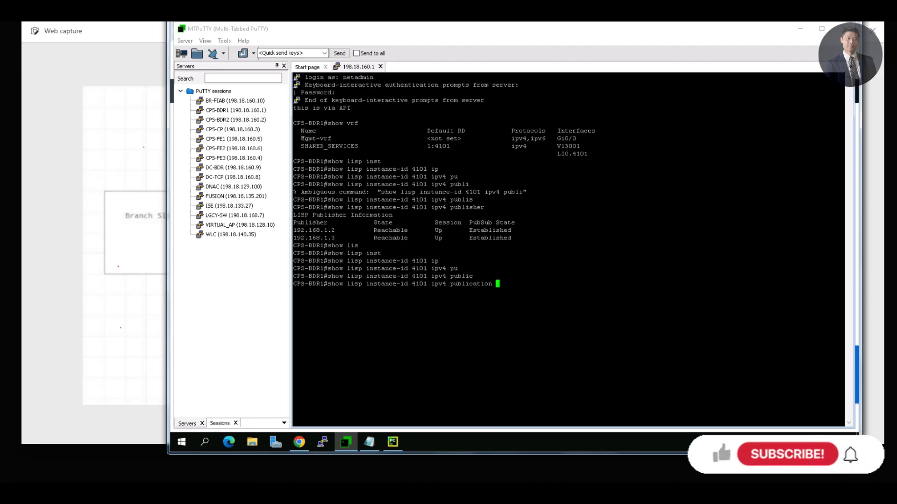
pyautogui.write('0.0.0.0/0')
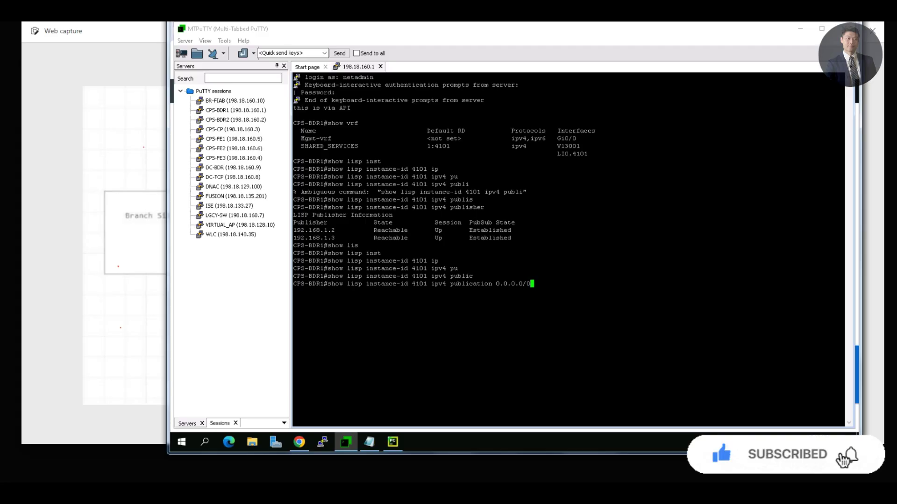
pyautogui.press('Return')
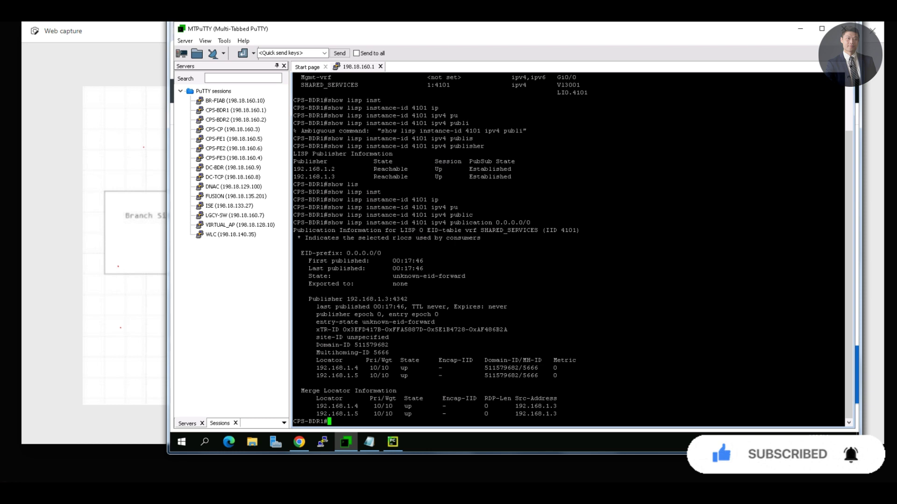
# Inspect the LISP session to the campus control plane with "show lisp vrf default session 192.168.1.3"
pyautogui.write('show lisp')
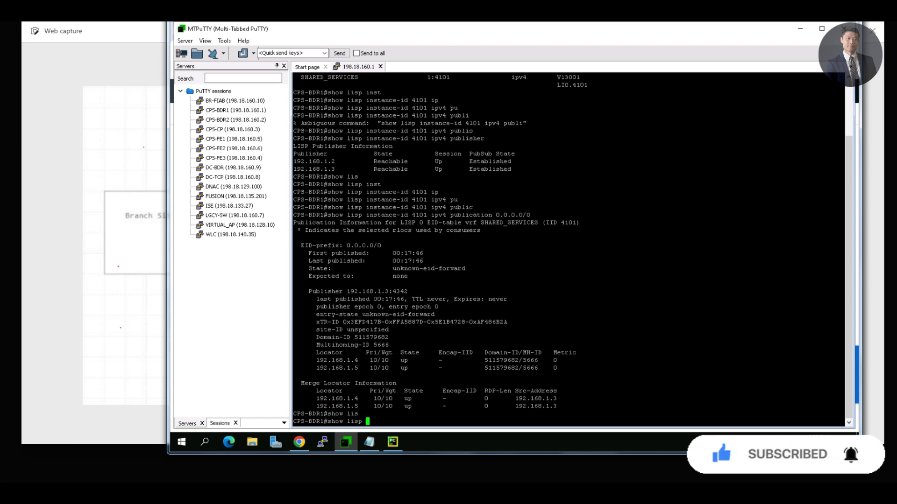
pyautogui.write('vrf de')
pyautogui.press('Tab')
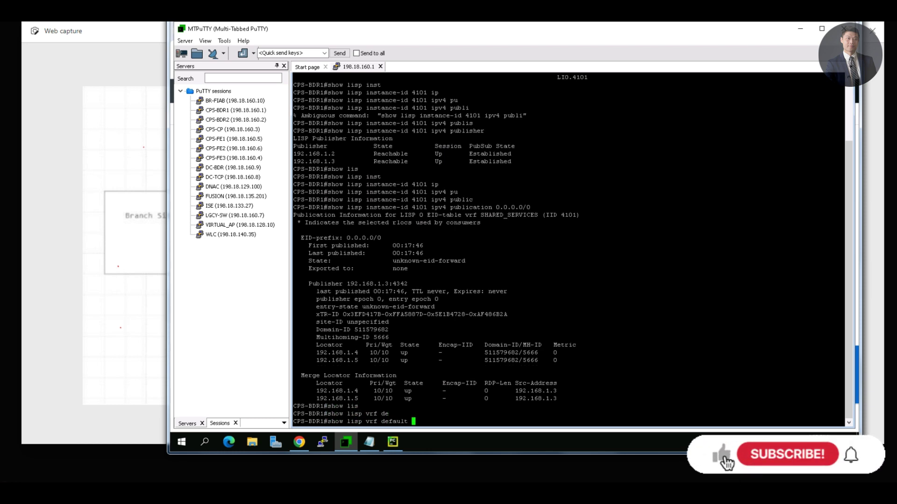
pyautogui.write('ses')
pyautogui.press('Tab')
pyautogui.write('192')
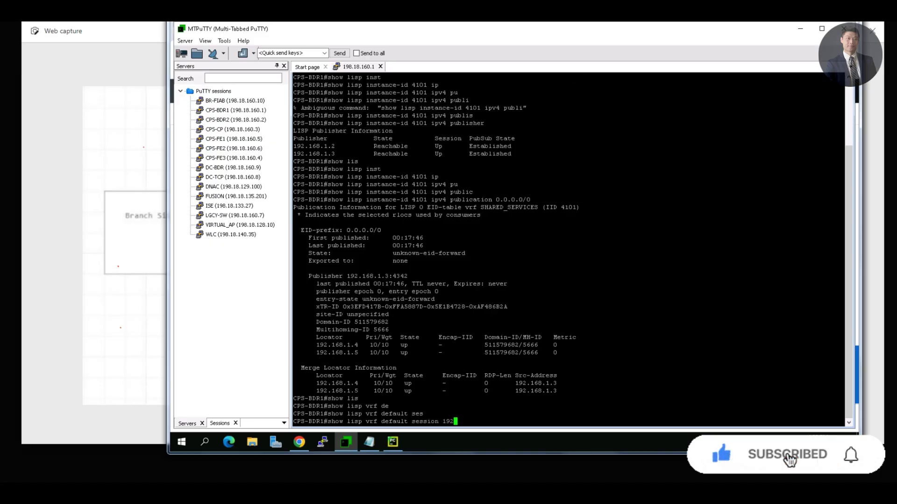
pyautogui.write('.168.1.3')
pyautogui.press('Return')
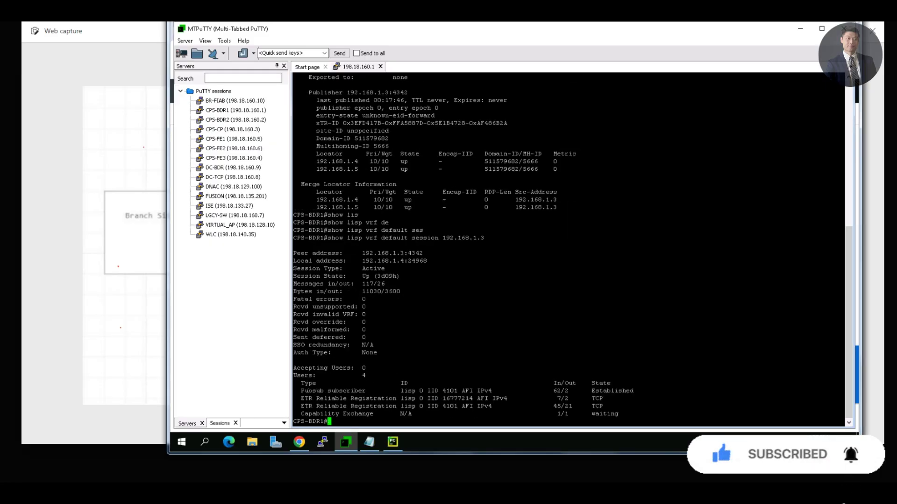
# Run "show lisp service ipv4" on CPS-BDR1, page through the full output, and examine the Publication-Subscription section
pyautogui.write('show lis')
pyautogui.press('Tab')
pyautogui.write('p servi')
pyautogui.press('Tab')
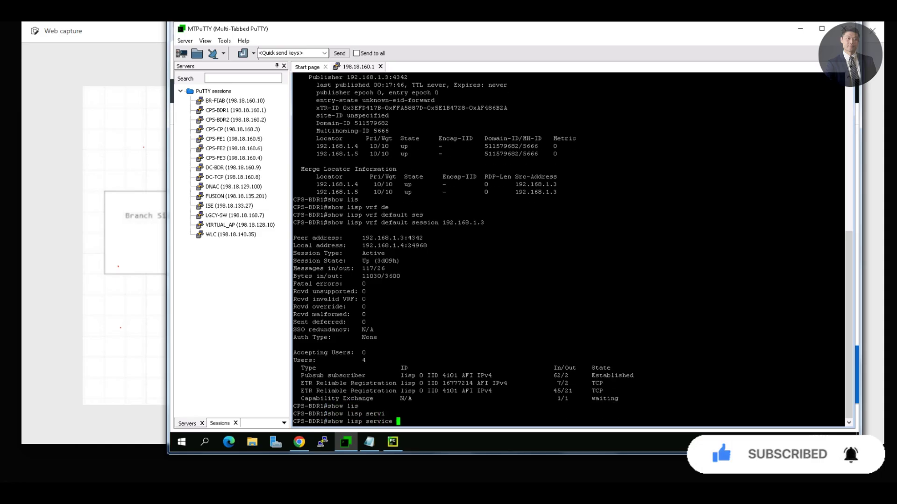
pyautogui.write('ce ipv4')
pyautogui.press('Return')
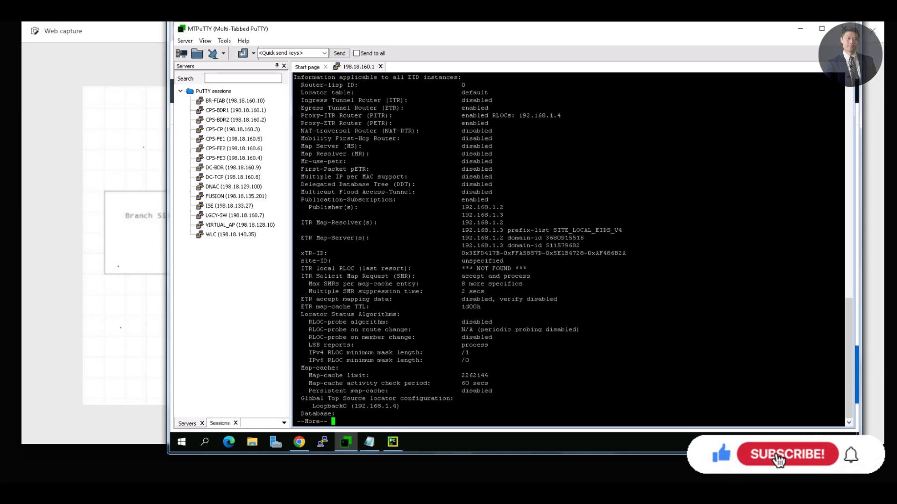
pyautogui.press('space')
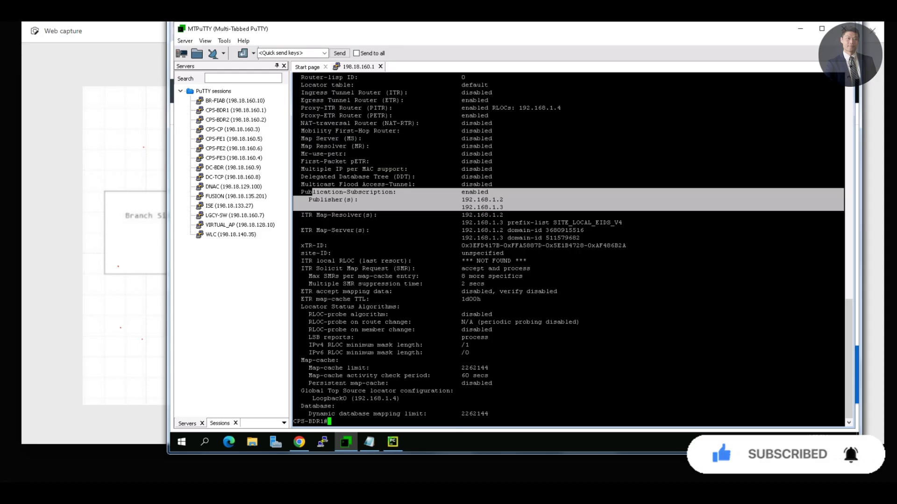
# Open a terminal session to CPS-CP (198.18.160.3) and log in as netadmin with the account password
pyautogui.doubleClick(232, 130)
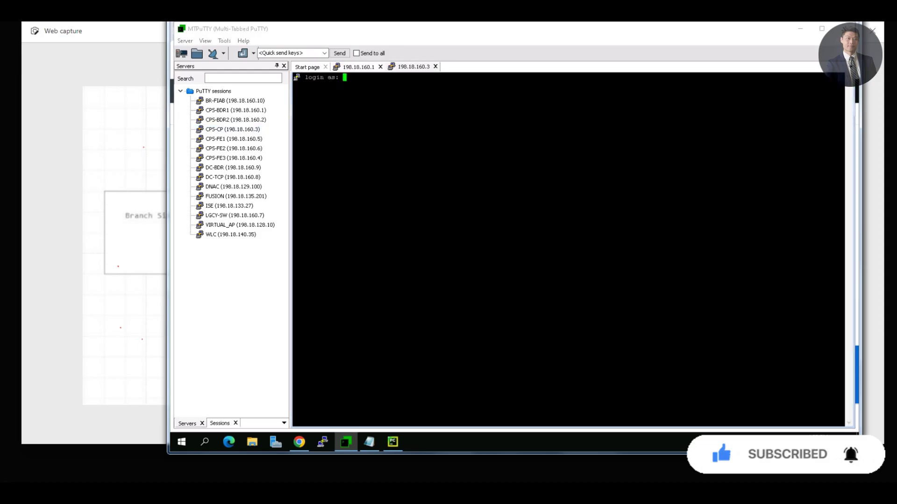
pyautogui.write('netadmin')
pyautogui.press('Return')
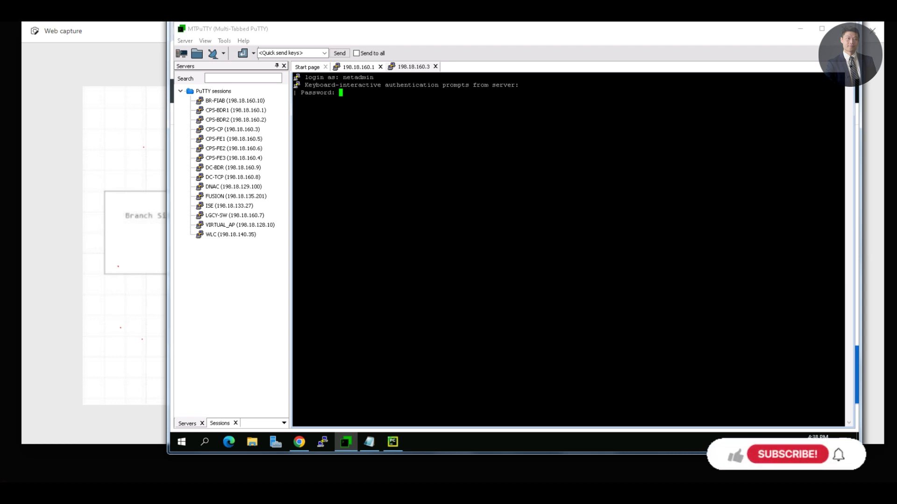
pyautogui.press('Return')
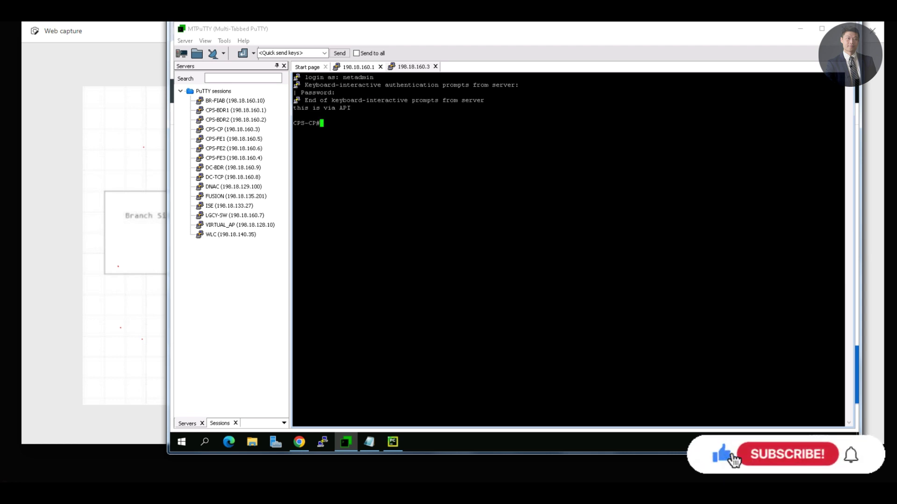
# Run "show lisp session" on CPS-CP to list its LISP sessions
pyautogui.press('Return')
pyautogui.press('Return')
pyautogui.write('show lisp')
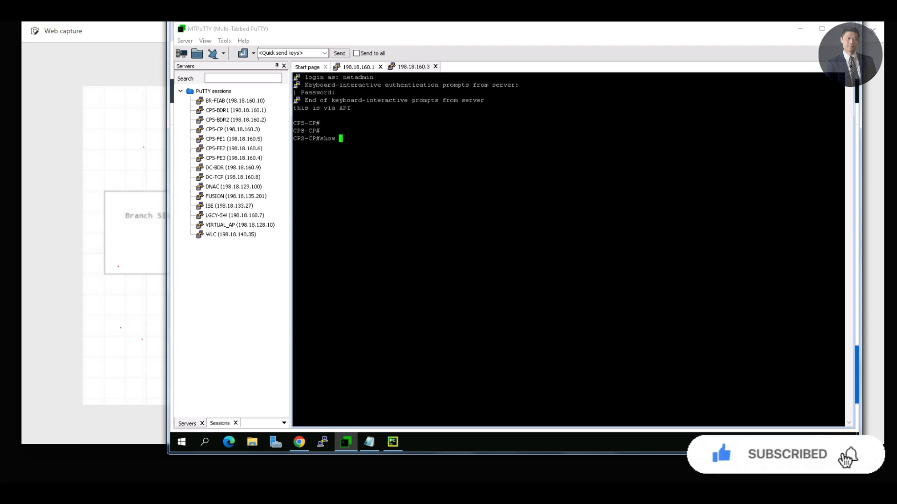
pyautogui.press('Tab')
pyautogui.write('sess')
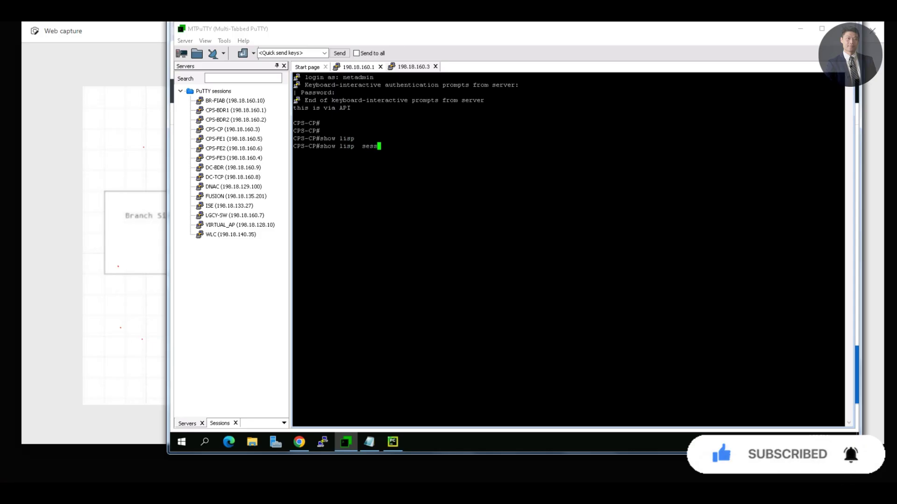
pyautogui.press('Tab')
pyautogui.press('Return')
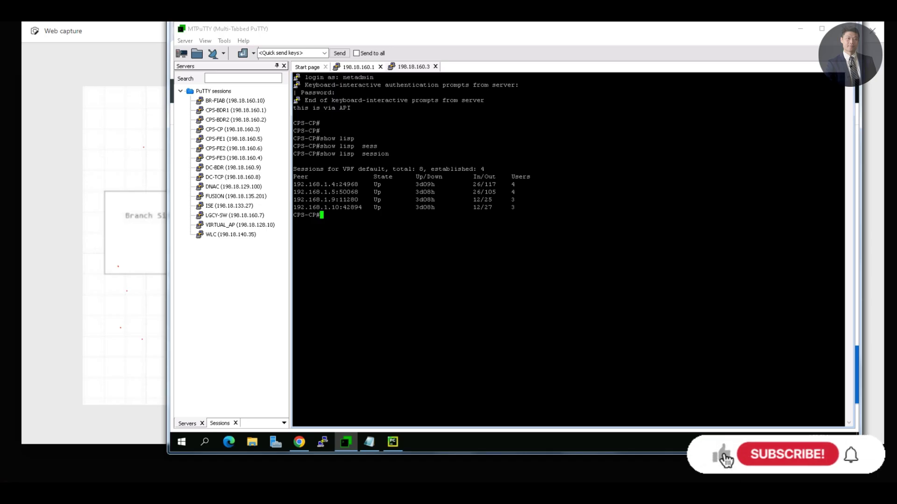
# Examine the peer addresses in the CPS-CP session list by highlighting them, ending on 192.168.1.10
pyautogui.moveTo(316, 185); pyautogui.dragTo(370, 184)
pyautogui.moveTo(313, 191); pyautogui.dragTo(361, 200)
pyautogui.click(358, 192)
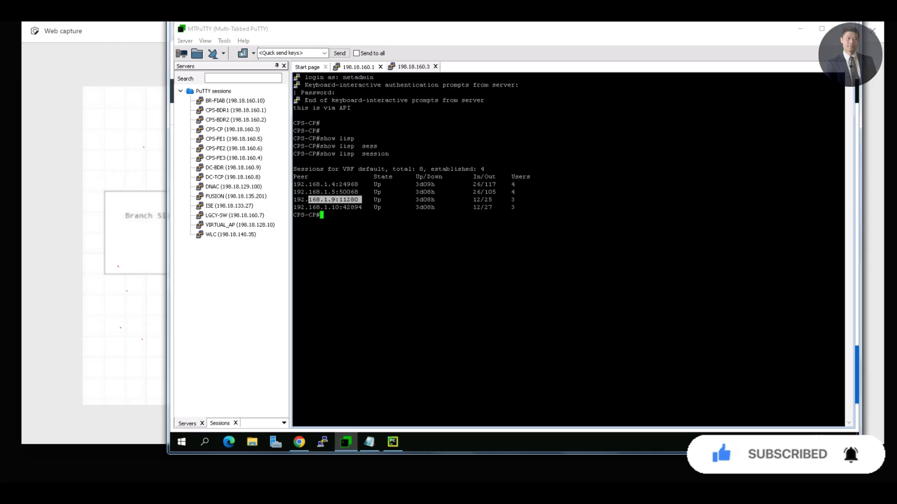
pyautogui.moveTo(304, 207); pyautogui.dragTo(377, 207)
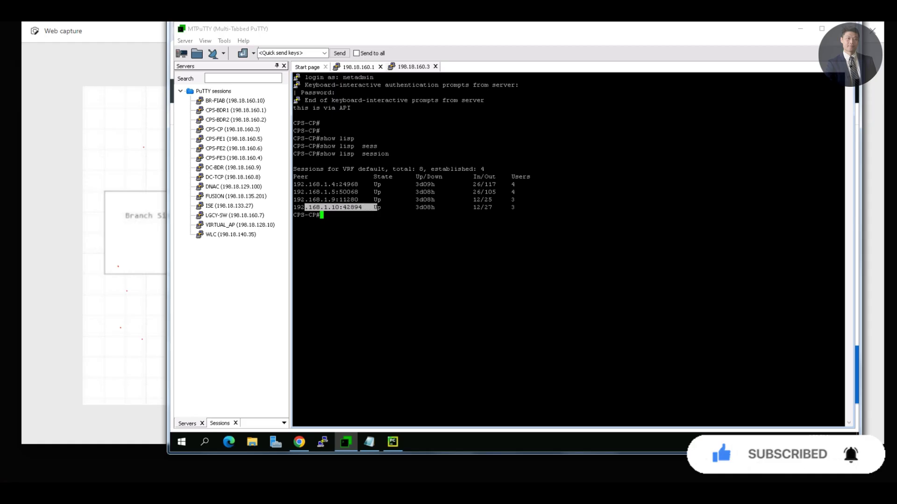
# Switch to the topology capture and handwrite the peer address endings: .10 at BR-FIAB, .9 at DC-BDR, .4 at CPS-BDR1 and 5 at CPS-BDR2
pyautogui.click(153, 232)
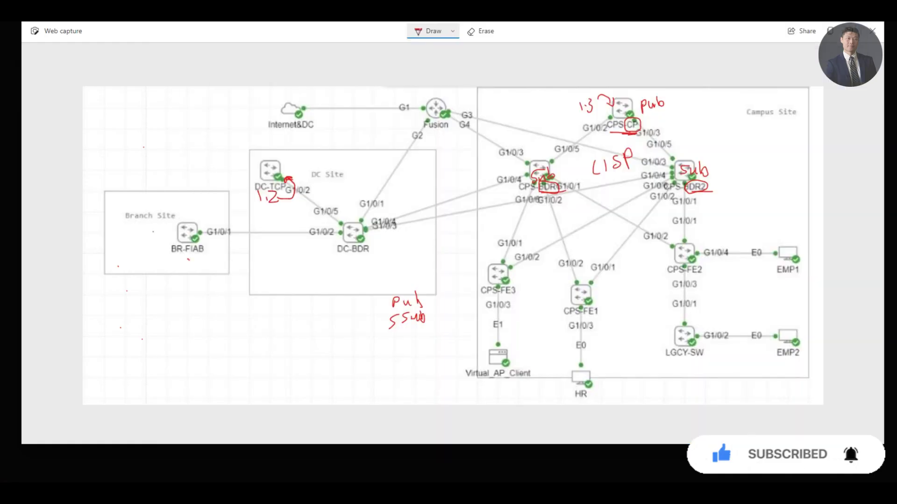
pyautogui.moveTo(191, 255); pyautogui.dragTo(201, 262)
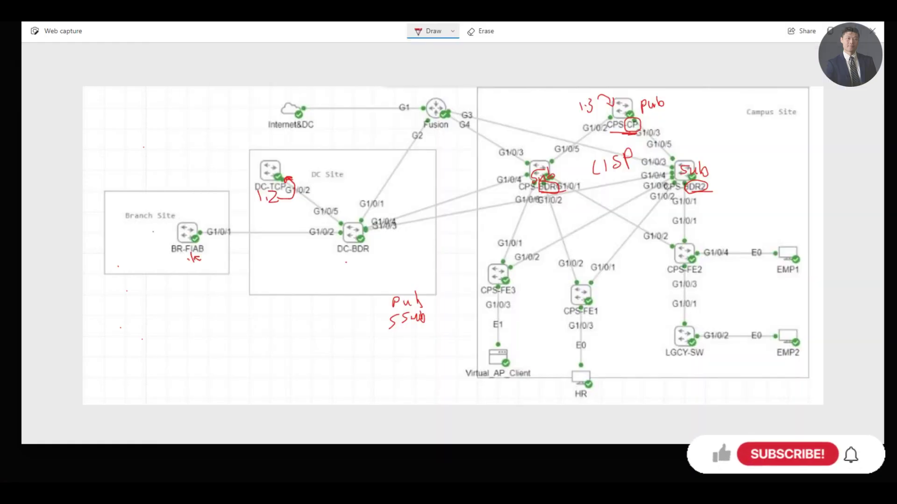
pyautogui.moveTo(358, 254); pyautogui.dragTo(358, 268)
pyautogui.click(542, 208)
pyautogui.moveTo(546, 207); pyautogui.dragTo(554, 212)
pyautogui.moveTo(552, 207); pyautogui.dragTo(552, 218)
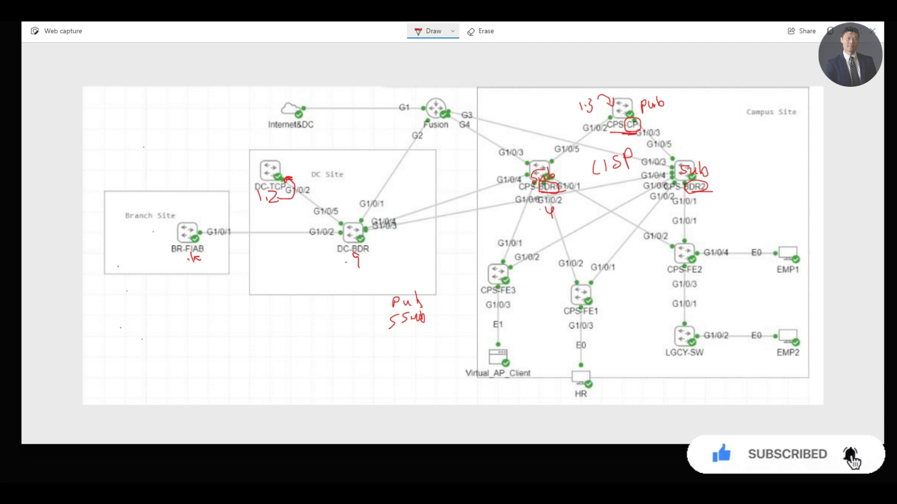
pyautogui.moveTo(691, 197); pyautogui.dragTo(690, 206)
# Return to the CPS-CP terminal and list the subscribers with "show lisp instance-id 4101 ipv4 subscriber"
pyautogui.moveTo(243, 491)
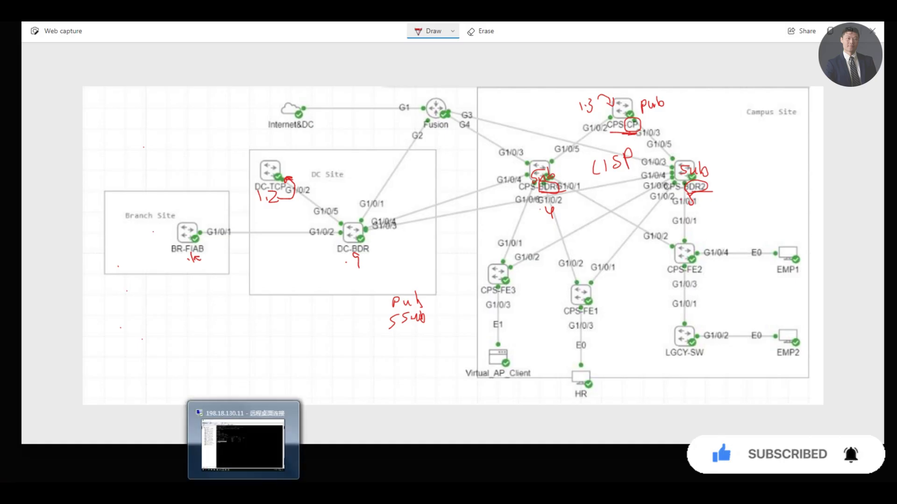
pyautogui.click(243, 441)
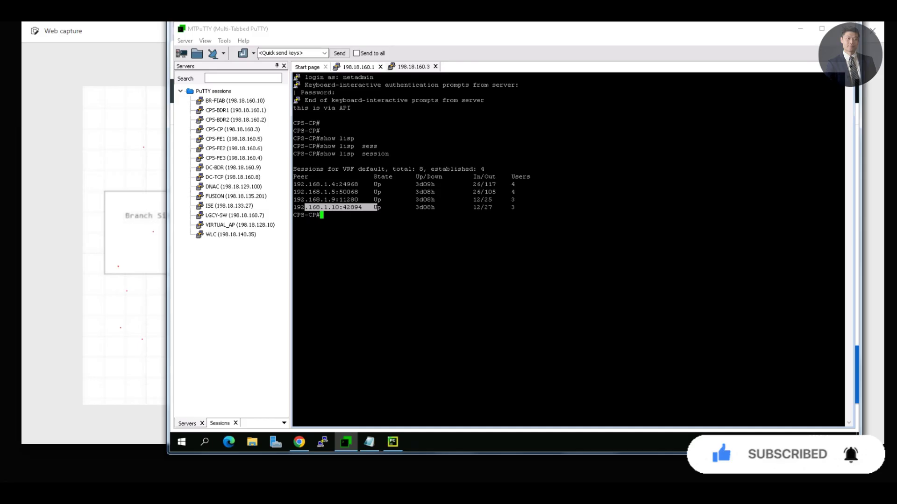
pyautogui.write('show lis')
pyautogui.press('Tab')
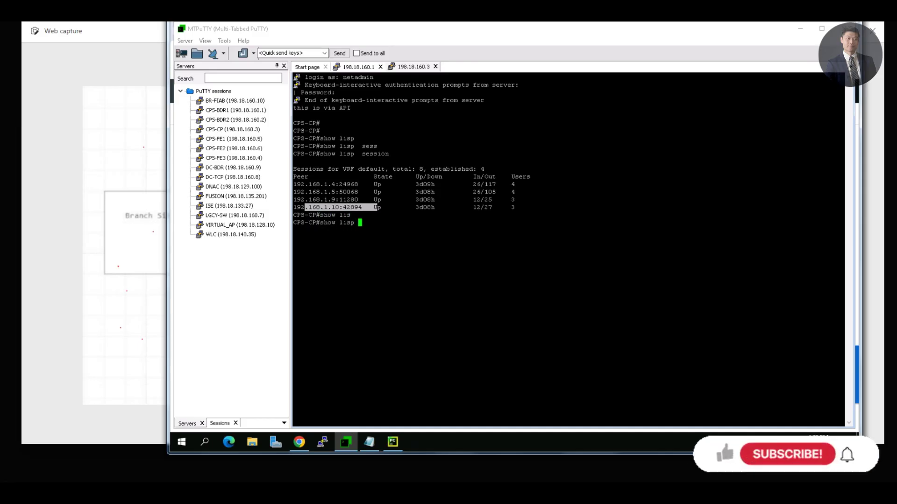
pyautogui.write('inst')
pyautogui.press('Tab')
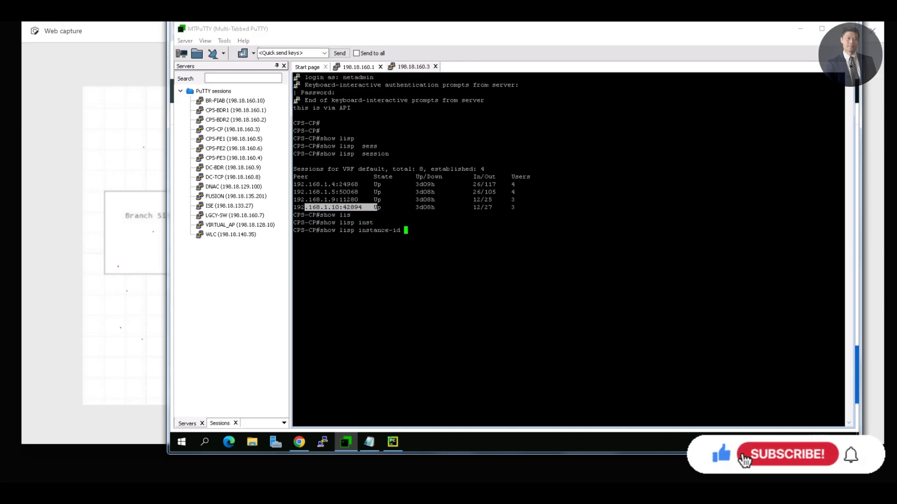
pyautogui.write('4')
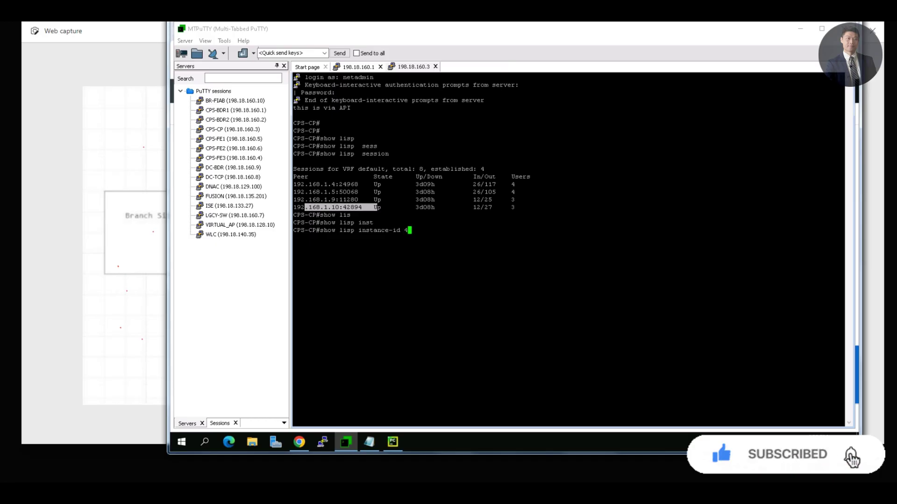
pyautogui.write('101 ipv')
pyautogui.press('Tab')
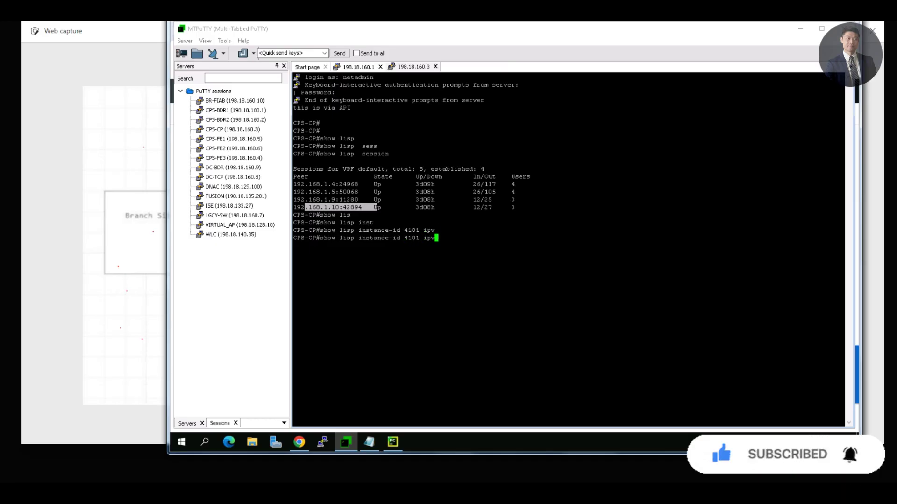
pyautogui.write('4')
pyautogui.press('Tab')
pyautogui.write('sub')
pyautogui.press('Tab')
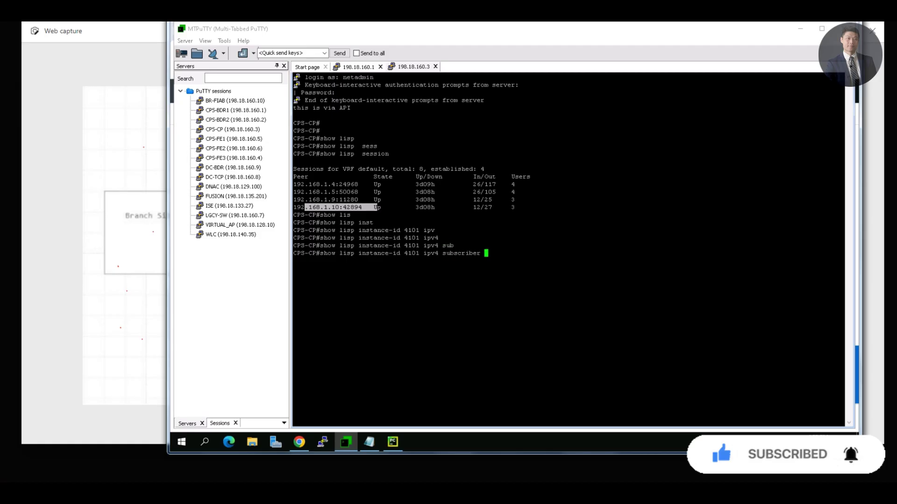
pyautogui.press('Return')
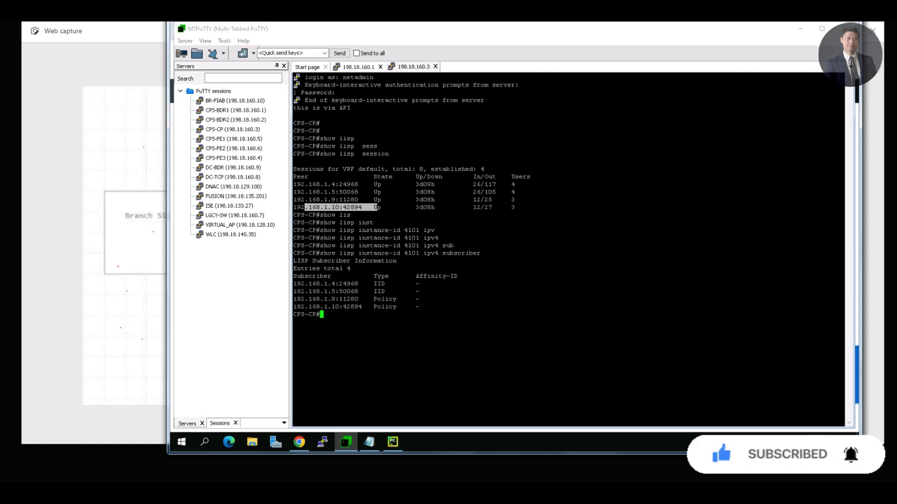